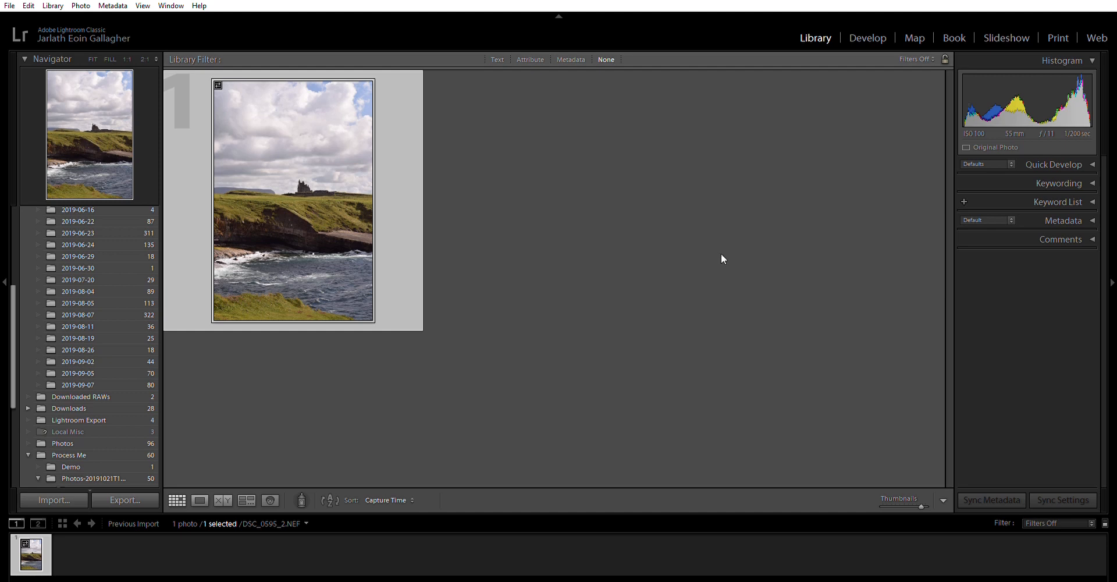
Step: Crop the photo at its original aspect ratio, trimming the left side and the grassy foreground, and apply the crop
{"action": "left_click", "coordinate": [872, 39]}
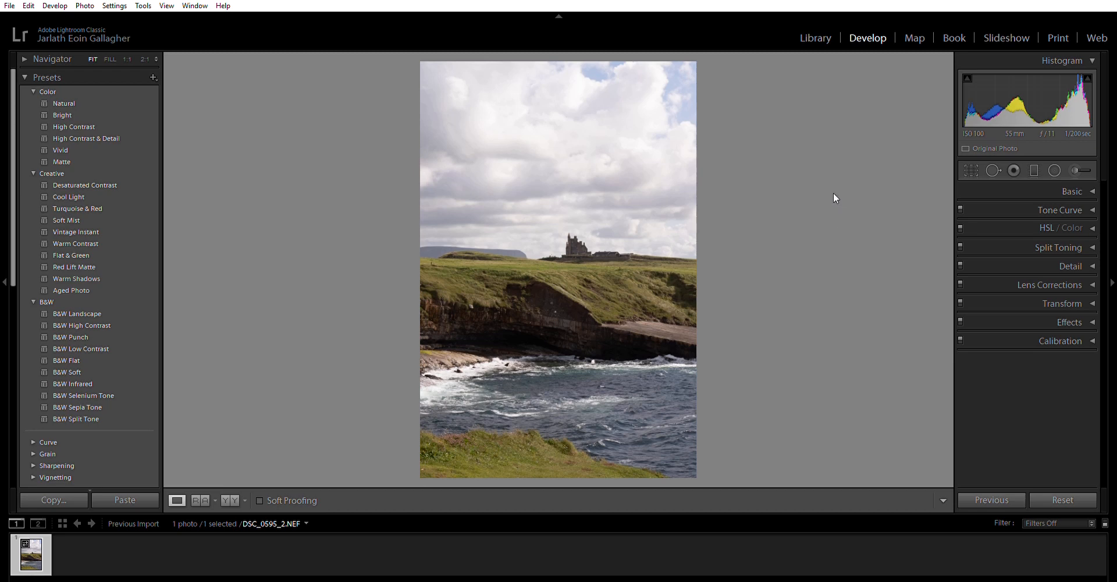
{"action": "left_click", "coordinate": [970, 159]}
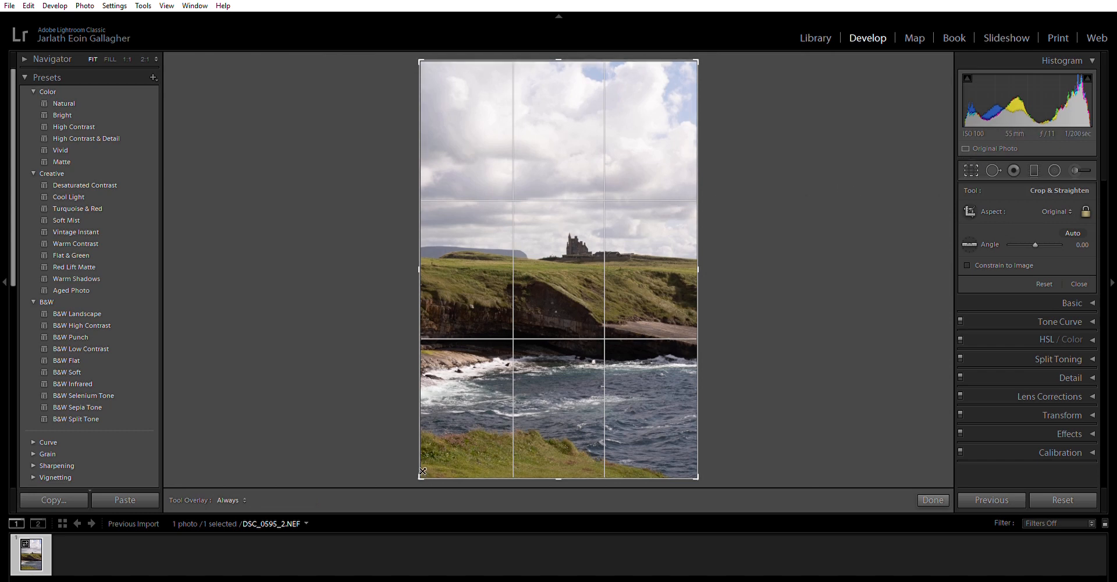
{"action": "left_click_drag", "start_coordinate": [422, 471], "coordinate": [431, 445]}
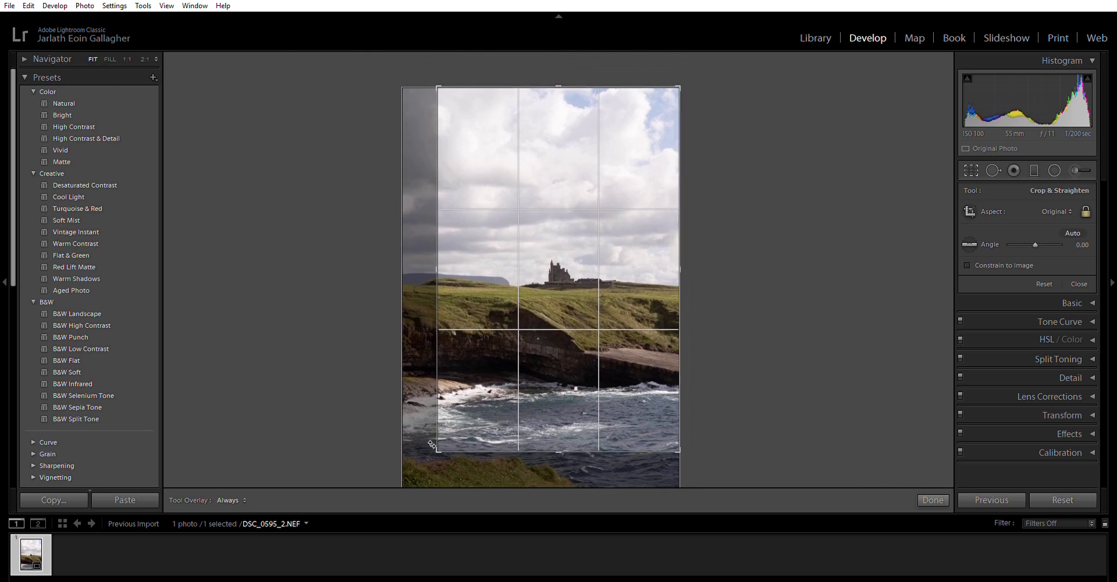
{"action": "left_click", "coordinate": [933, 500]}
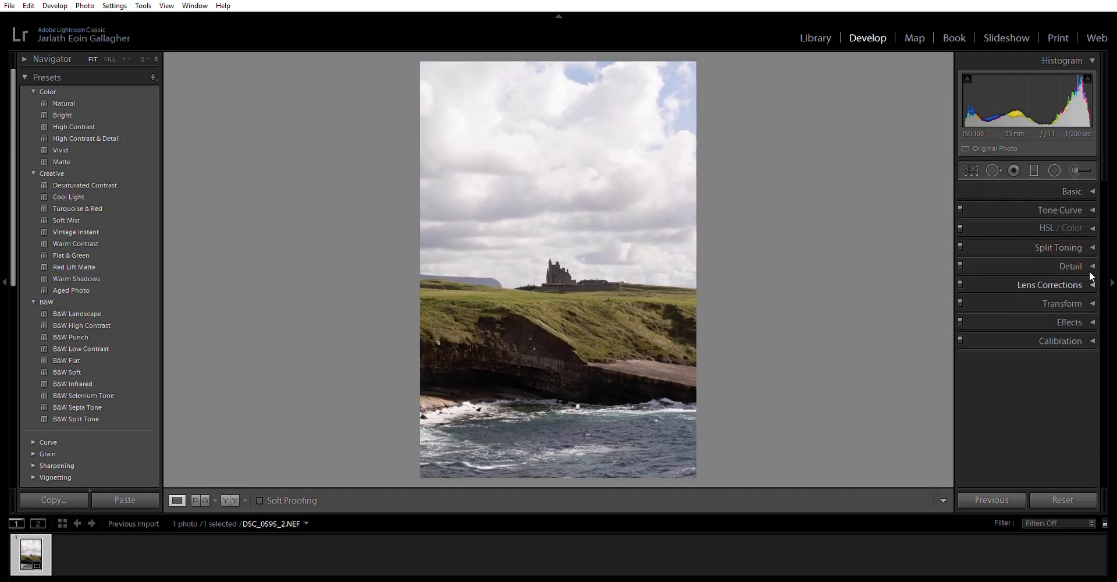
Step: Enable Remove Chromatic Aberration and lens Profile Corrections for the photo
{"action": "left_click", "coordinate": [1068, 285]}
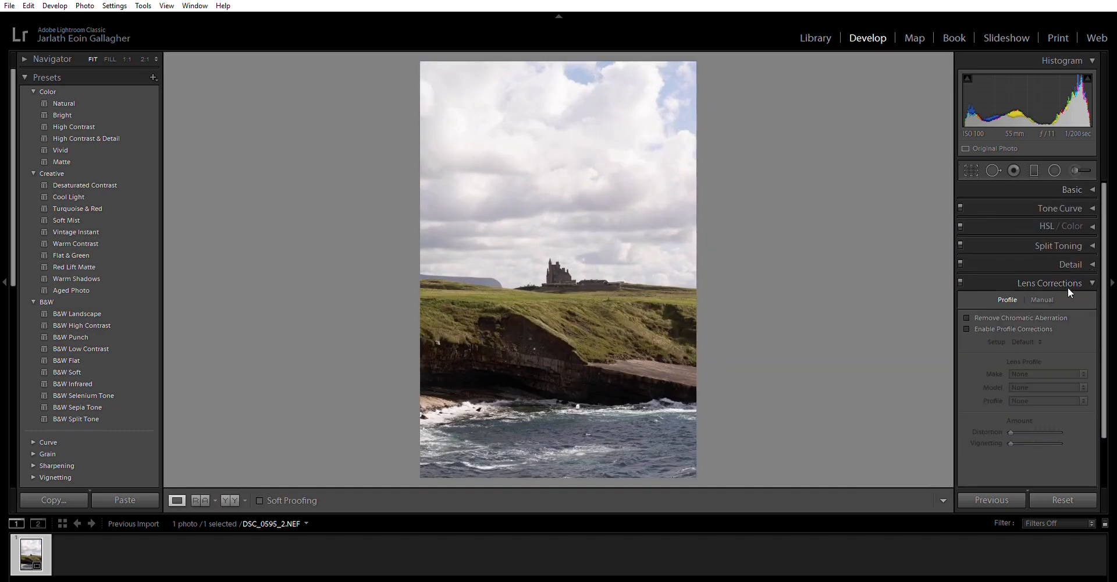
{"action": "left_click", "coordinate": [987, 318]}
{"action": "left_click", "coordinate": [984, 328]}
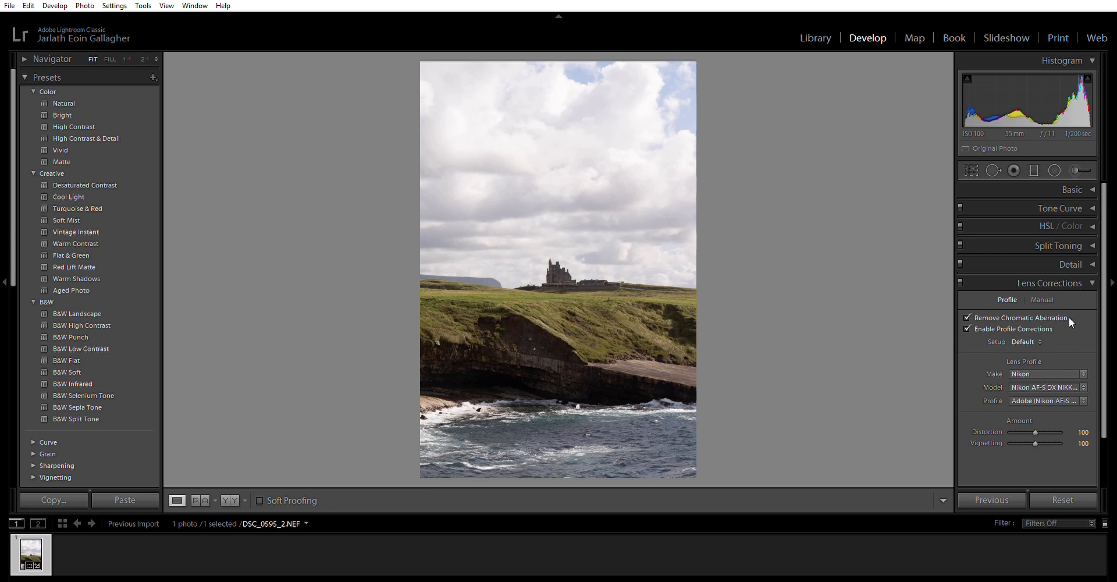
{"action": "left_click", "coordinate": [1094, 279]}
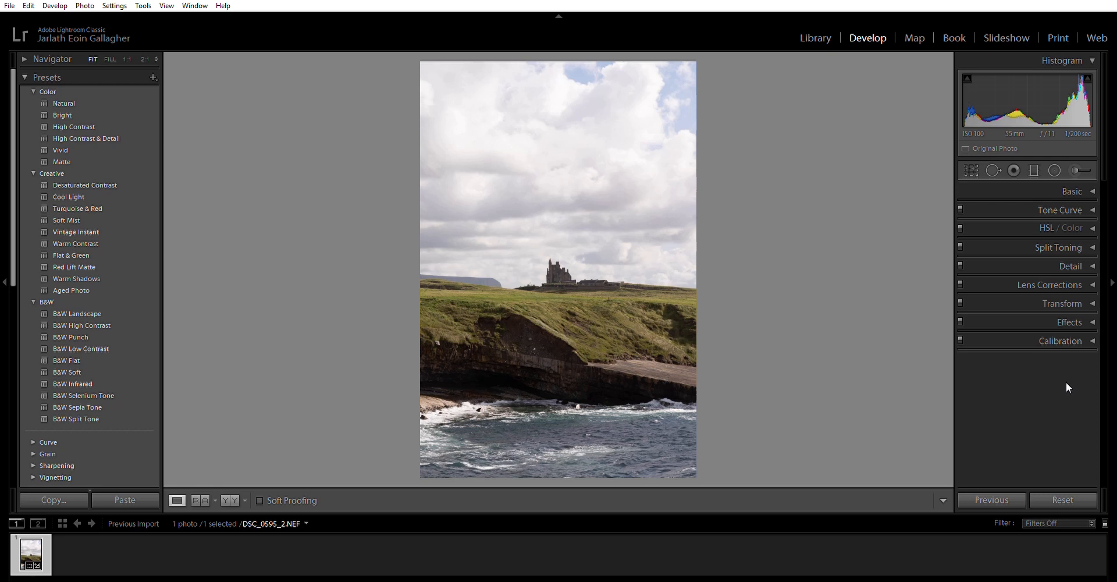
Step: Compare the Cloudy white balance with Daylight and settle on Daylight
{"action": "left_click", "coordinate": [1091, 190]}
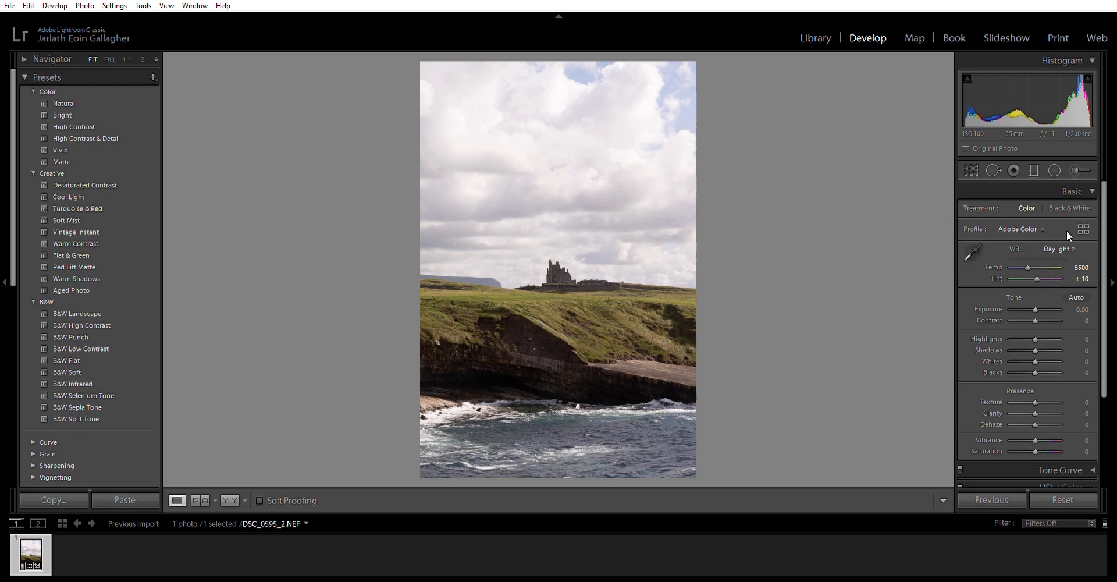
{"action": "left_click", "coordinate": [1038, 292]}
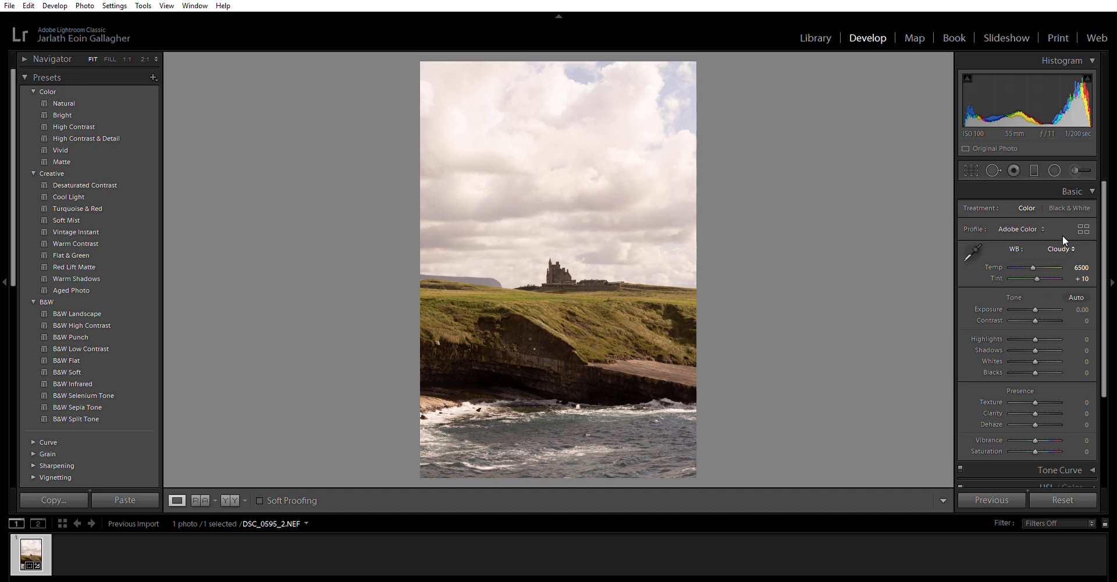
{"action": "left_click", "coordinate": [1060, 249]}
{"action": "left_click", "coordinate": [1046, 279]}
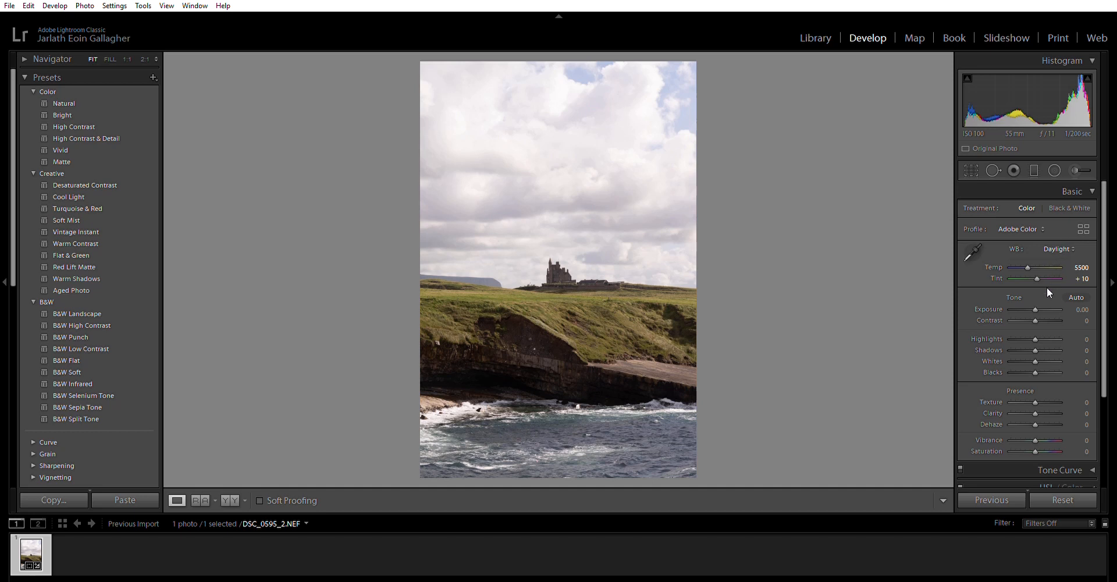
{"action": "key", "text": "ctrl+z"}
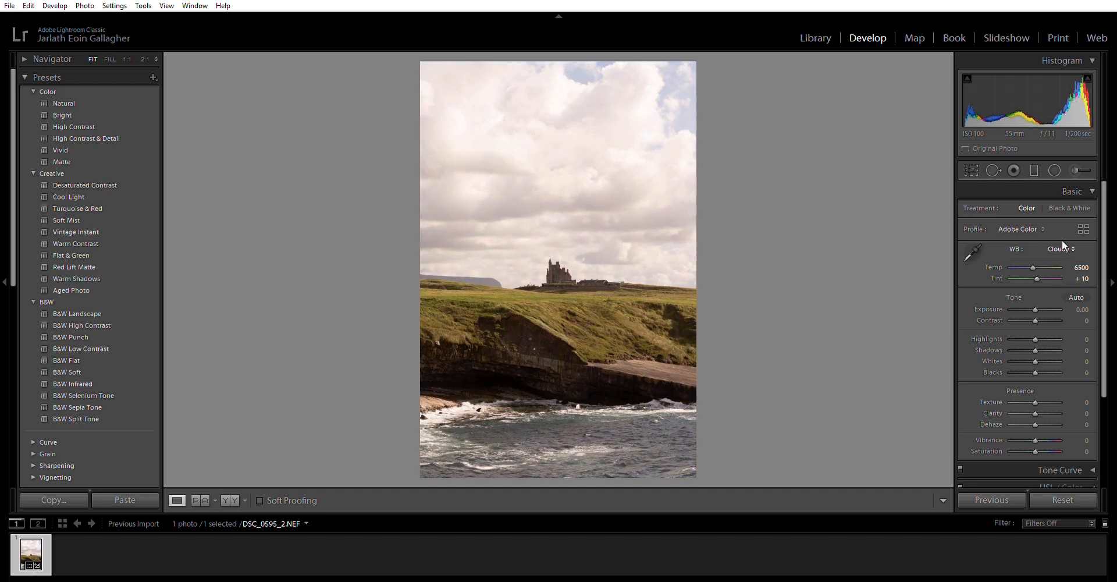
{"action": "left_click", "coordinate": [1062, 246]}
{"action": "left_click", "coordinate": [1041, 276]}
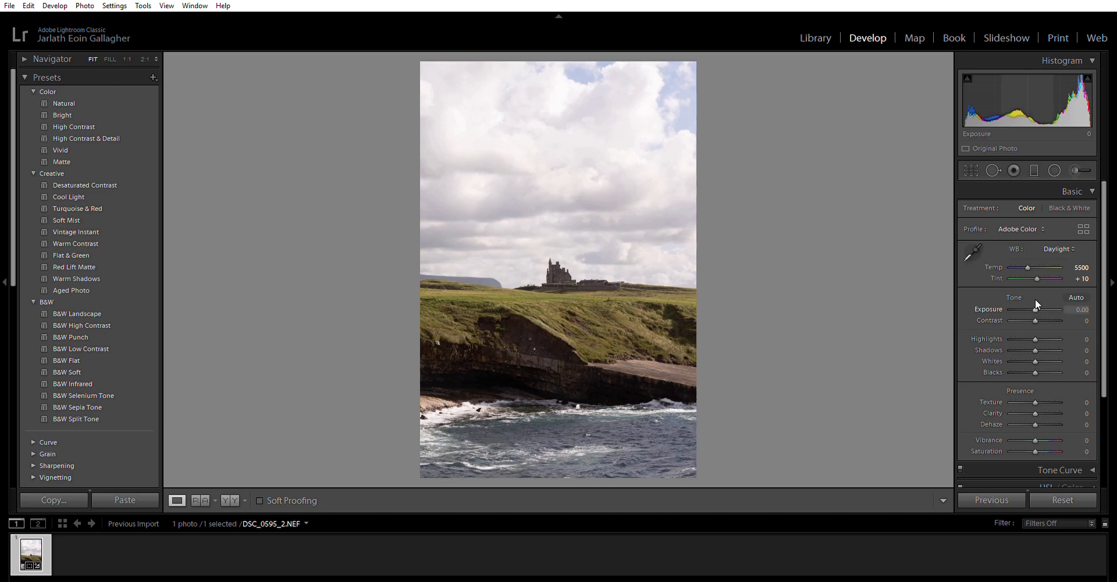
Step: Set the photo's basic tone to exposure -0.60, contrast +14, whites +38 and blacks -12
{"action": "left_click_drag", "start_coordinate": [1035, 298], "coordinate": [1033, 299]}
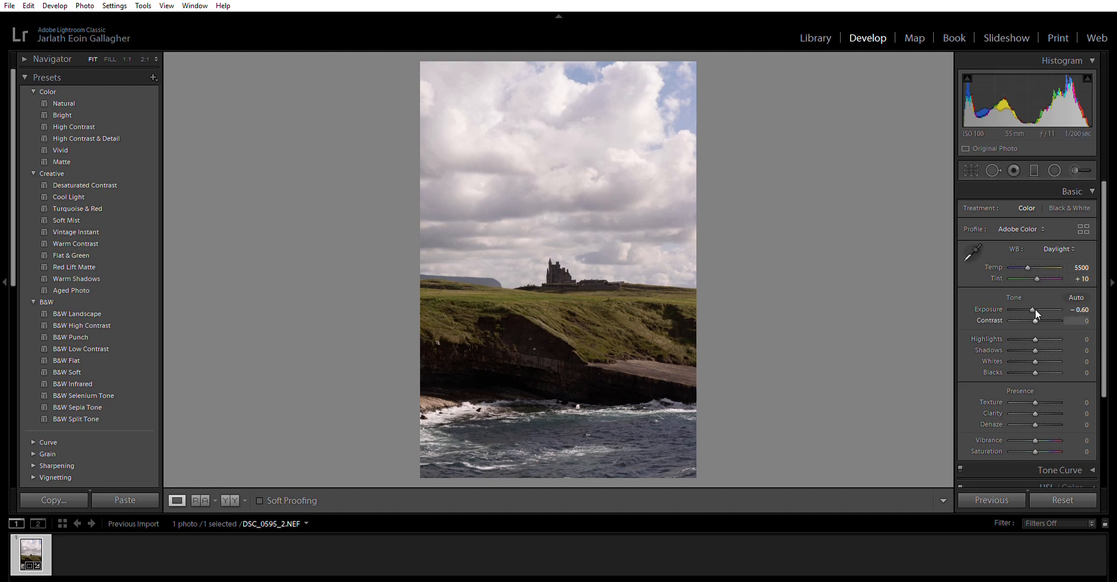
{"action": "left_click_drag", "start_coordinate": [1036, 310], "coordinate": [1039, 311]}
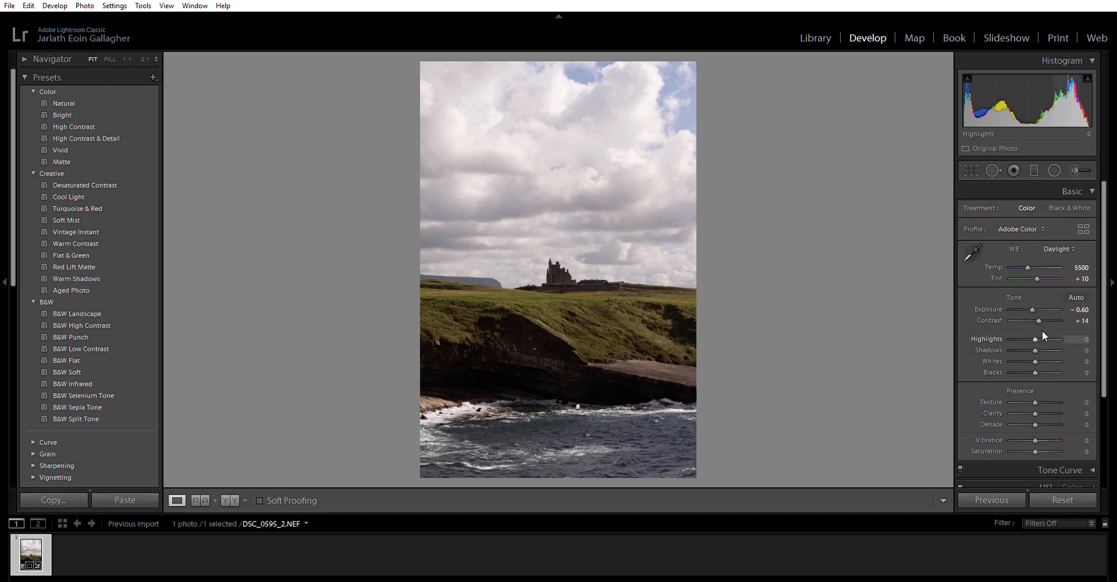
{"action": "key", "text": "alt"}
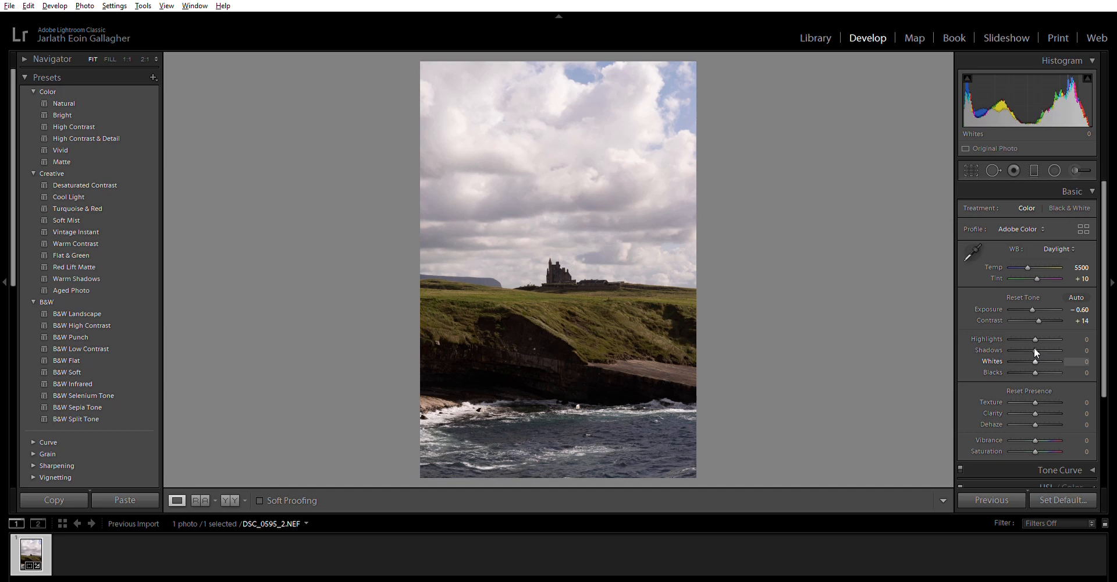
{"action": "mouse_move", "coordinate": [1038, 349]}
{"action": "left_mouse_down"}
{"action": "mouse_move", "coordinate": [1005, 349]}
{"action": "mouse_move", "coordinate": [1042, 351]}
{"action": "left_mouse_up"}
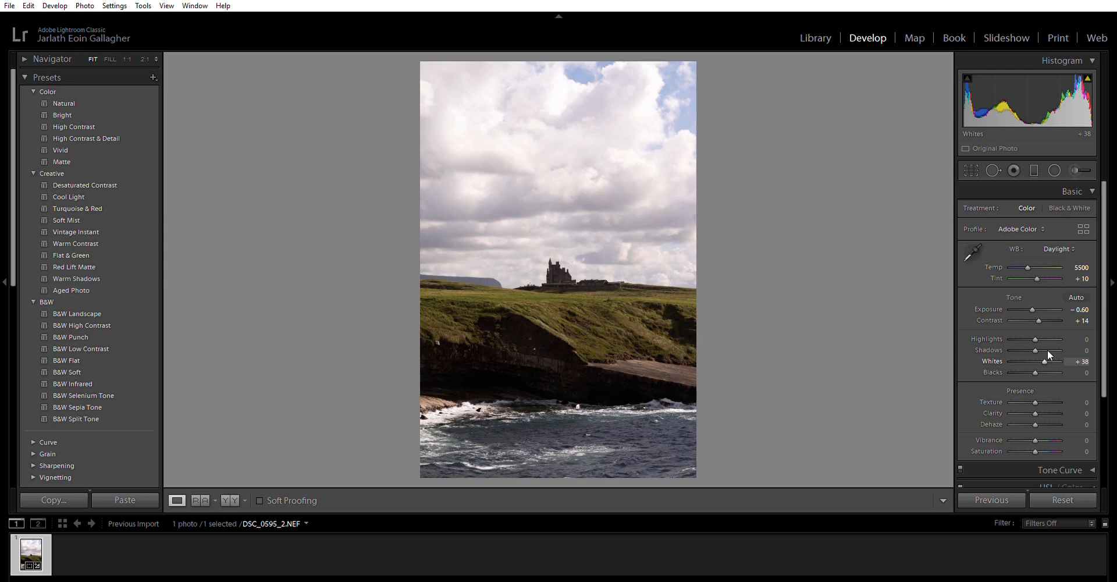
{"action": "left_click_drag", "start_coordinate": [1042, 349], "coordinate": [1043, 349]}
{"action": "mouse_move", "coordinate": [1037, 363]}
{"action": "left_mouse_down"}
{"action": "mouse_move", "coordinate": [1022, 361]}
{"action": "mouse_move", "coordinate": [1034, 363]}
{"action": "left_mouse_up"}
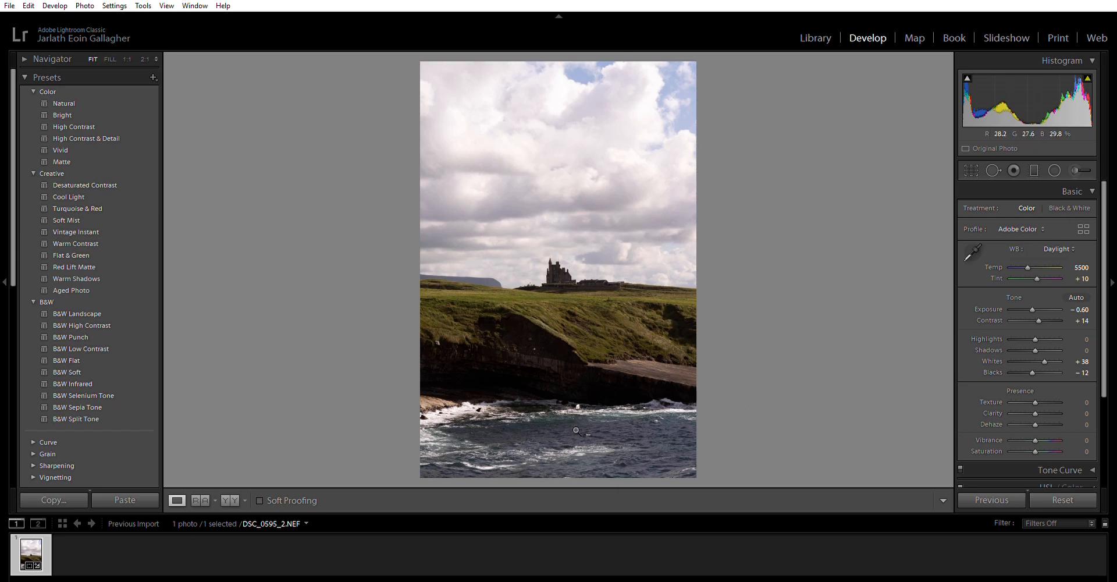
Step: Draw a straight graduated filter from the photo's bottom edge up into the lower clouds and set its clarity to -100
{"action": "left_click", "coordinate": [1035, 169]}
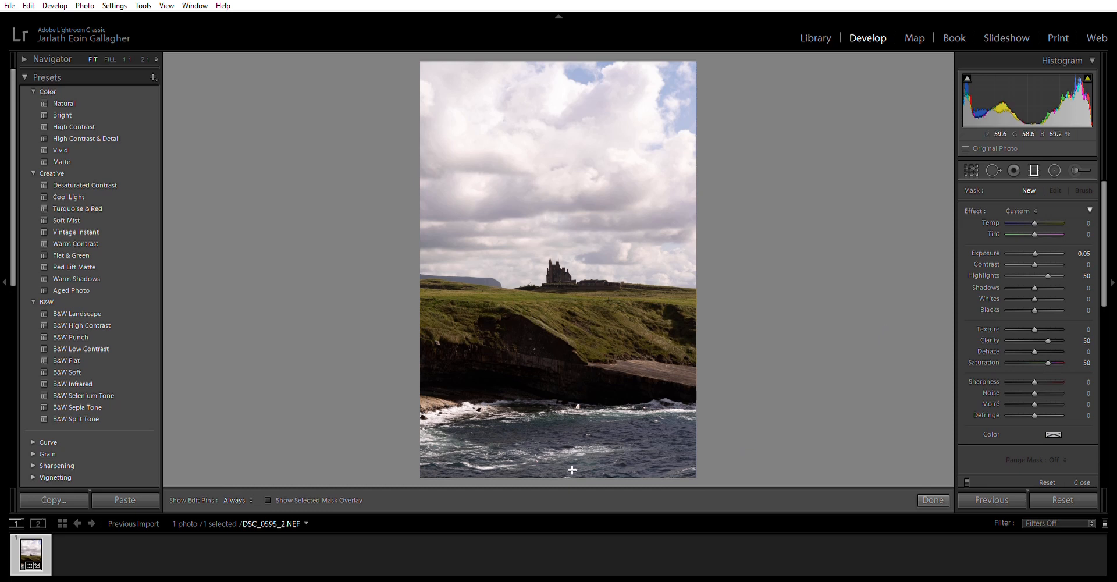
{"action": "left_click_drag", "start_coordinate": [571, 475], "coordinate": [570, 213]}
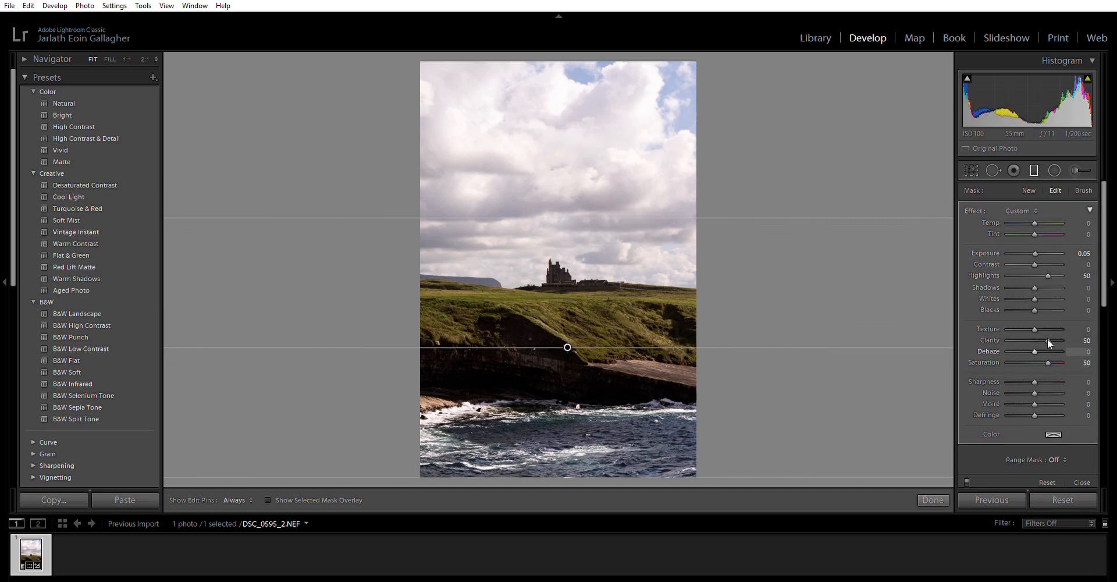
{"action": "left_click_drag", "start_coordinate": [1046, 329], "coordinate": [997, 327]}
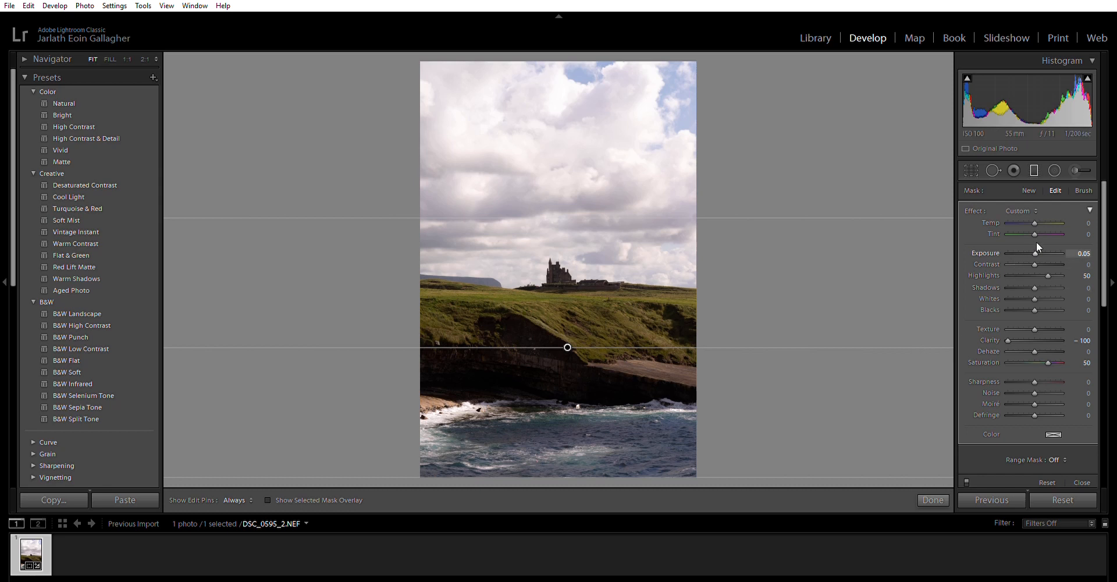
Step: Set the sea graduated filter's exposure to -0.26 and tint to -10, and finish the filter
{"action": "left_click_drag", "start_coordinate": [1034, 242], "coordinate": [1033, 244]}
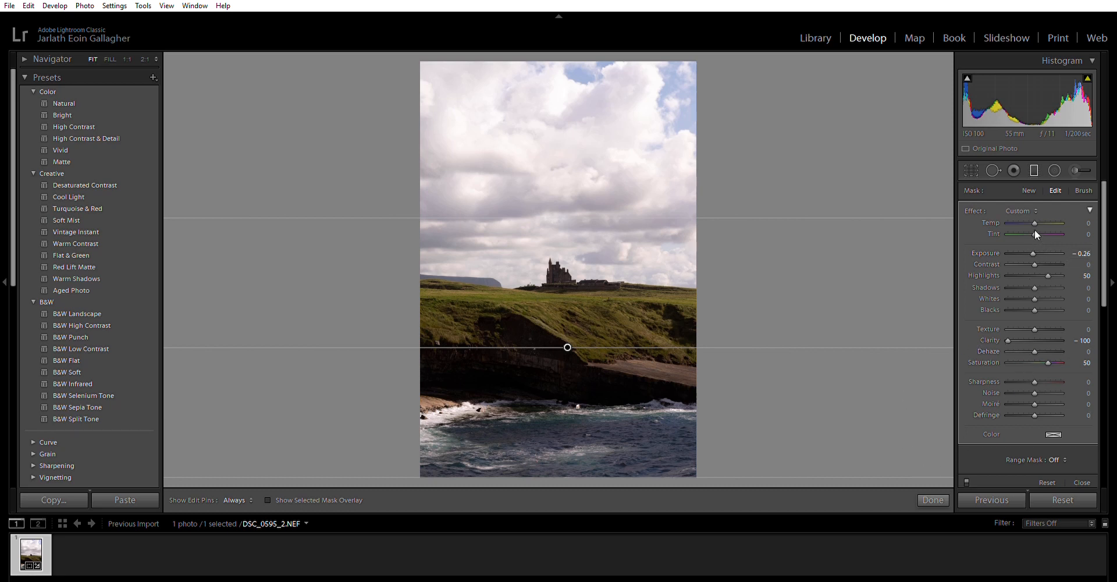
{"action": "left_click_drag", "start_coordinate": [1030, 223], "coordinate": [1034, 224]}
{"action": "left_click", "coordinate": [1086, 233]}
{"action": "type", "text": "10"}
{"action": "key", "text": "Return"}
{"action": "type", "text": "-10"}
{"action": "key", "text": "Return"}
{"action": "left_click", "coordinate": [931, 496]}
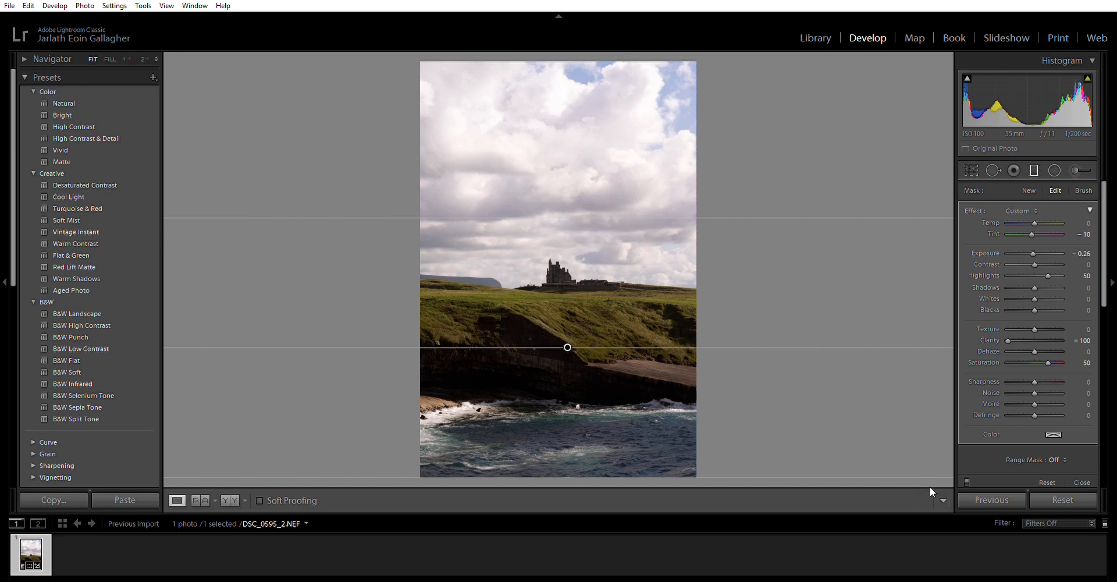
Step: Add a second straight graduated filter from the photo's top edge down to the foot of the cliff
{"action": "left_click", "coordinate": [1034, 169]}
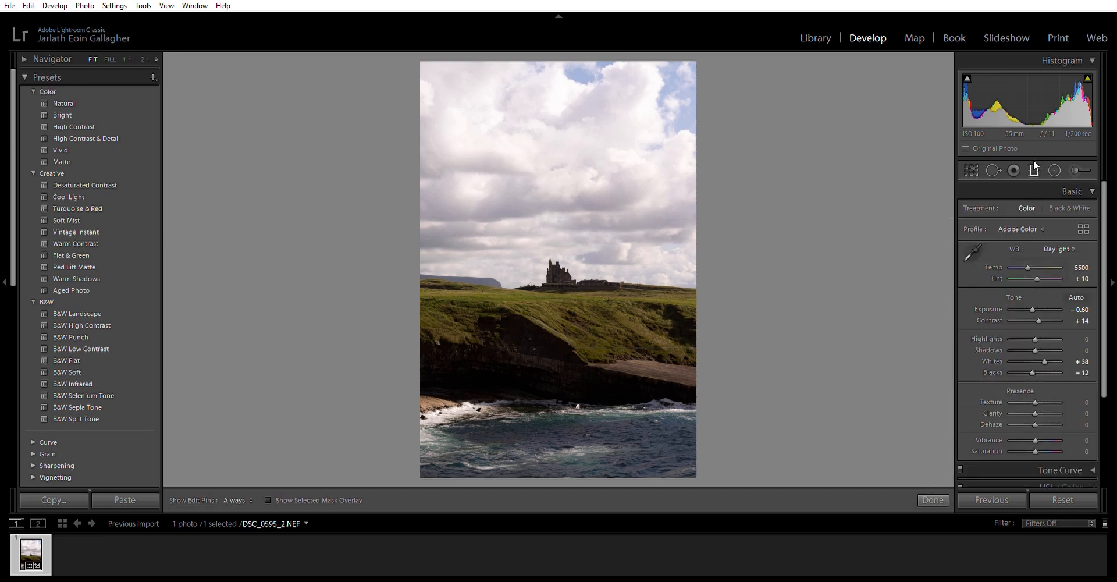
{"action": "key", "text": "m"}
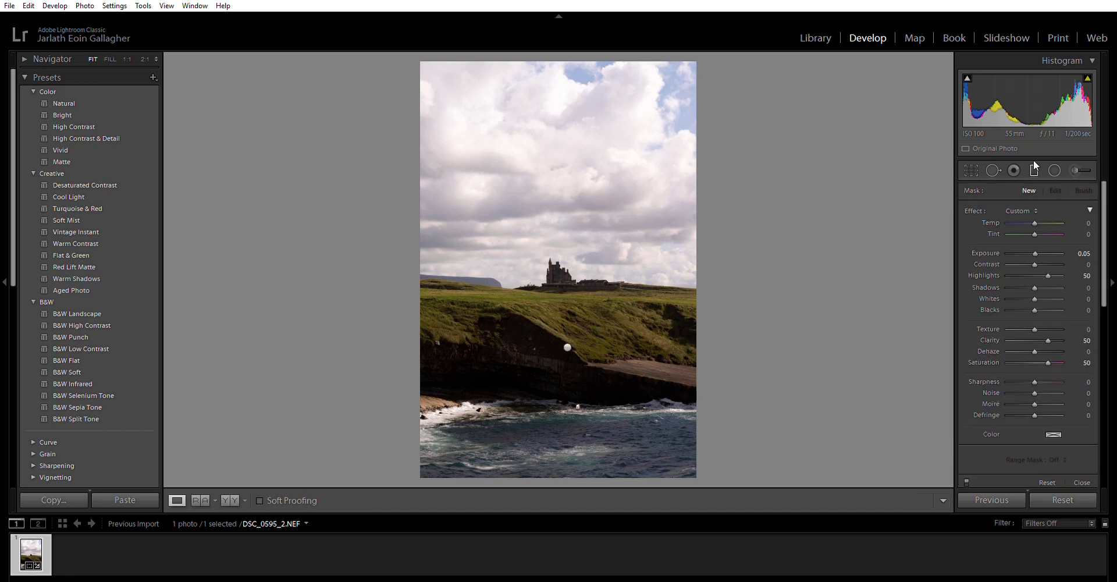
{"action": "key", "text": "m"}
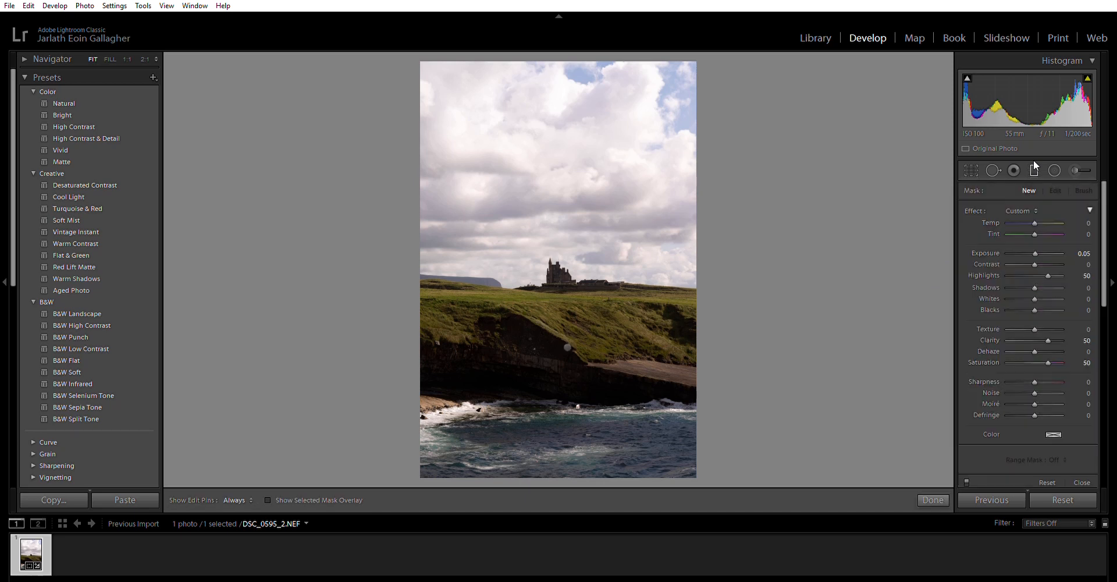
{"action": "key", "text": "shift"}
{"action": "left_click_drag", "start_coordinate": [560, 59], "coordinate": [571, 387]}
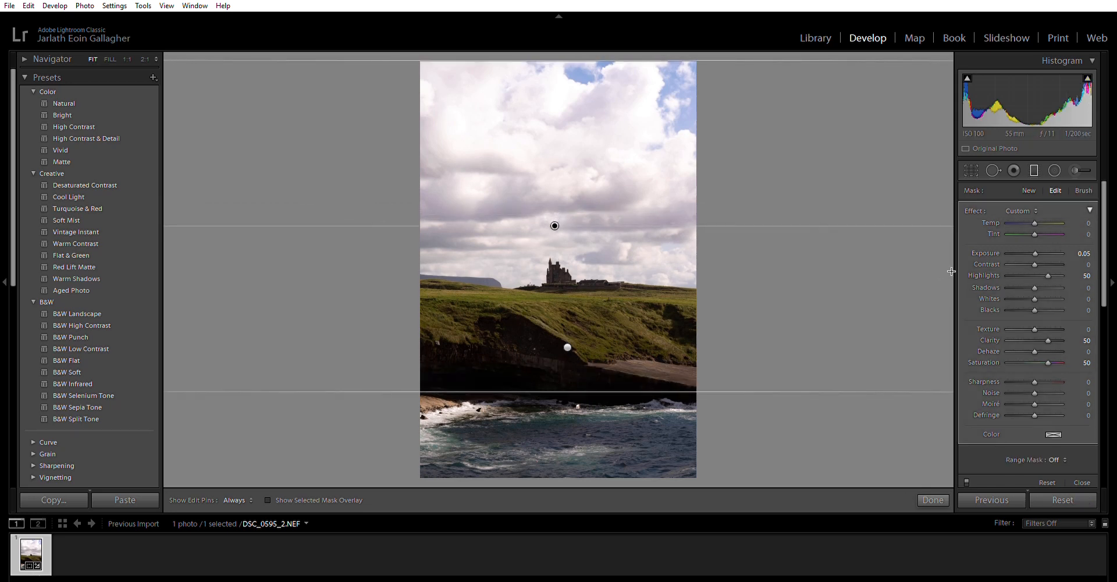
Step: Set the sky graduated filter's exposure to -1.04, highlights to 30 and temperature to -6, and finish the filter
{"action": "left_click_drag", "start_coordinate": [1035, 243], "coordinate": [1028, 243]}
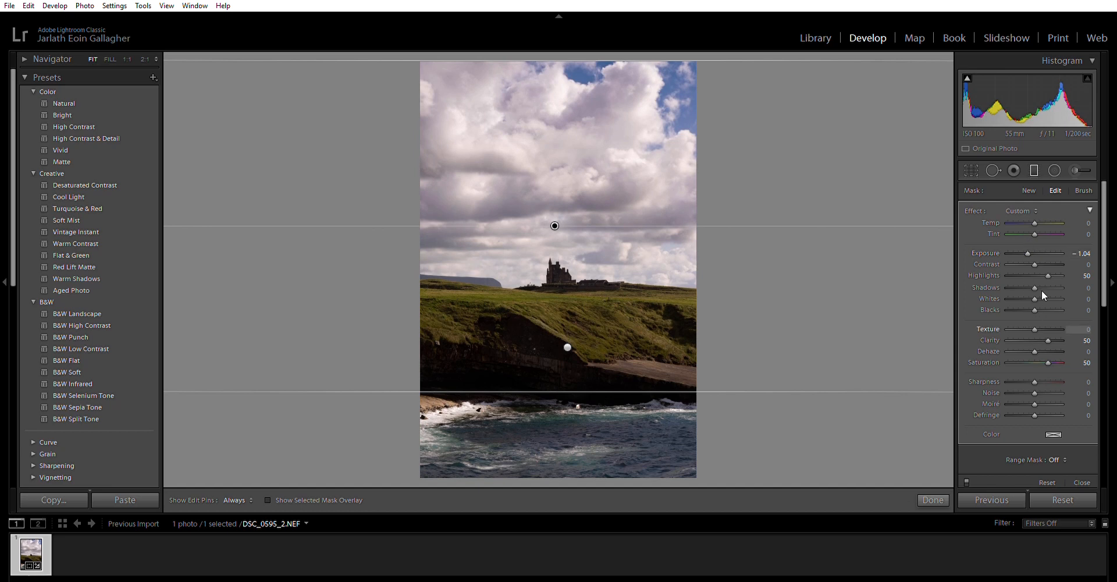
{"action": "left_click_drag", "start_coordinate": [1052, 263], "coordinate": [1043, 266]}
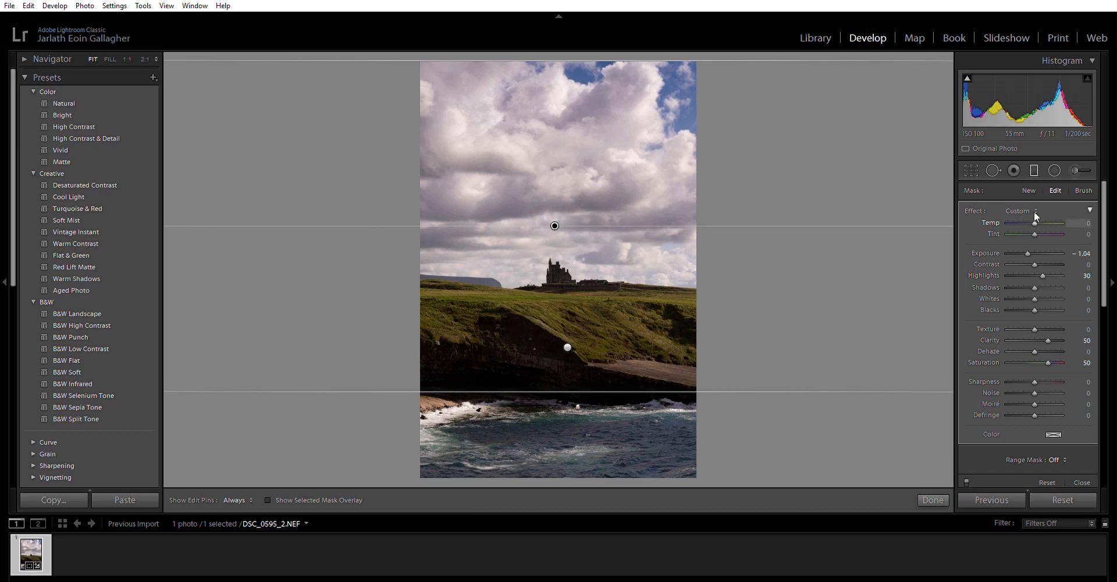
{"action": "left_click_drag", "start_coordinate": [1034, 211], "coordinate": [1033, 211]}
{"action": "left_click", "coordinate": [1081, 223]}
{"action": "type", "text": "-6"}
{"action": "key", "text": "Return"}
{"action": "left_click", "coordinate": [934, 493]}
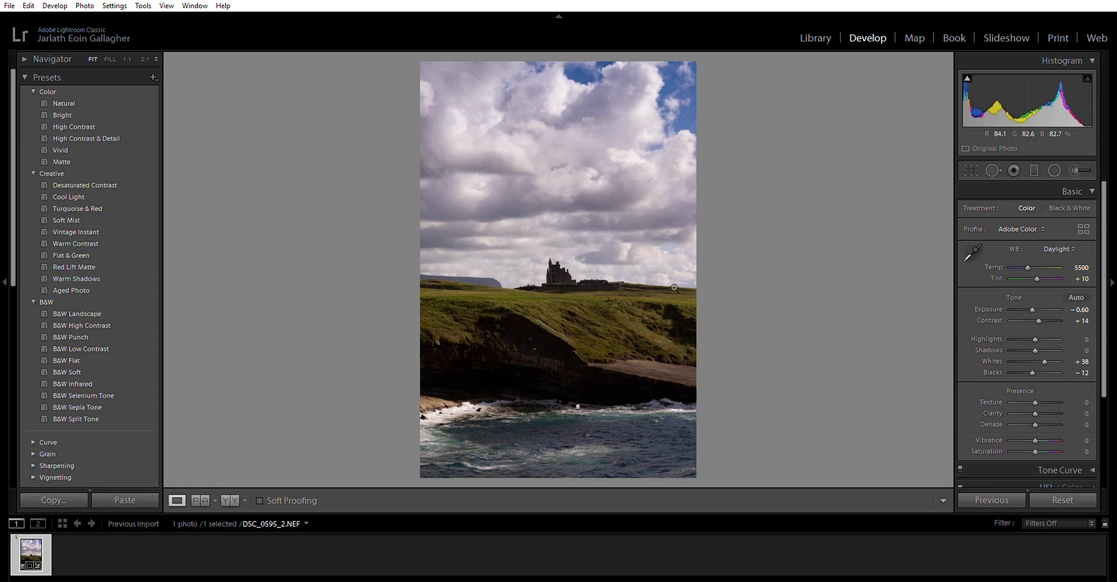
Step: Use the Adjustment Brush at exposure -4.00, reduced to size 1.0, to mask the castle's outline and the low buildings beside it
{"action": "left_click", "coordinate": [561, 269]}
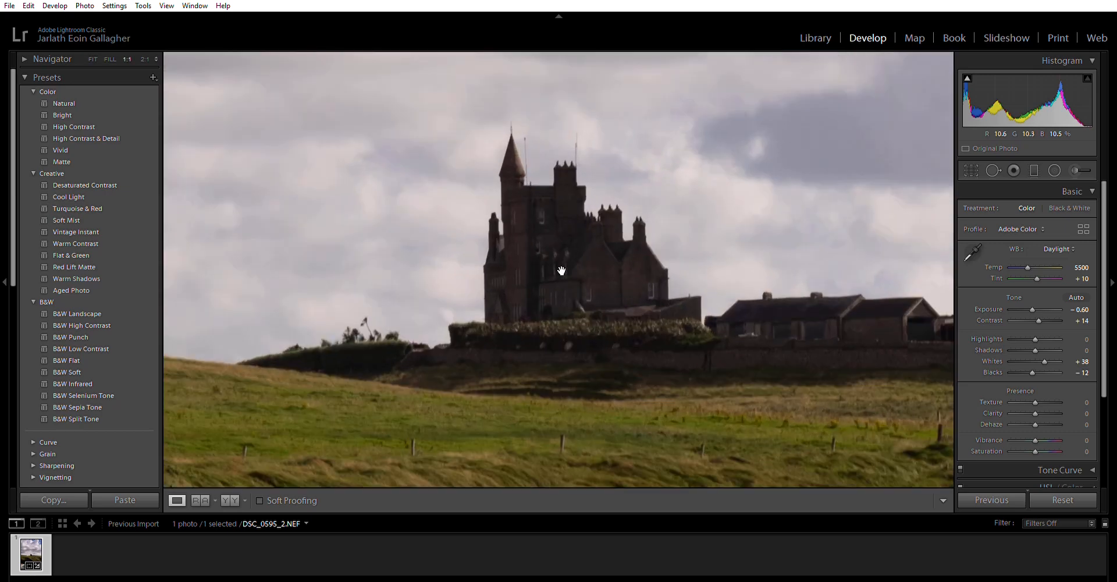
{"action": "left_click_drag", "start_coordinate": [632, 264], "coordinate": [447, 290]}
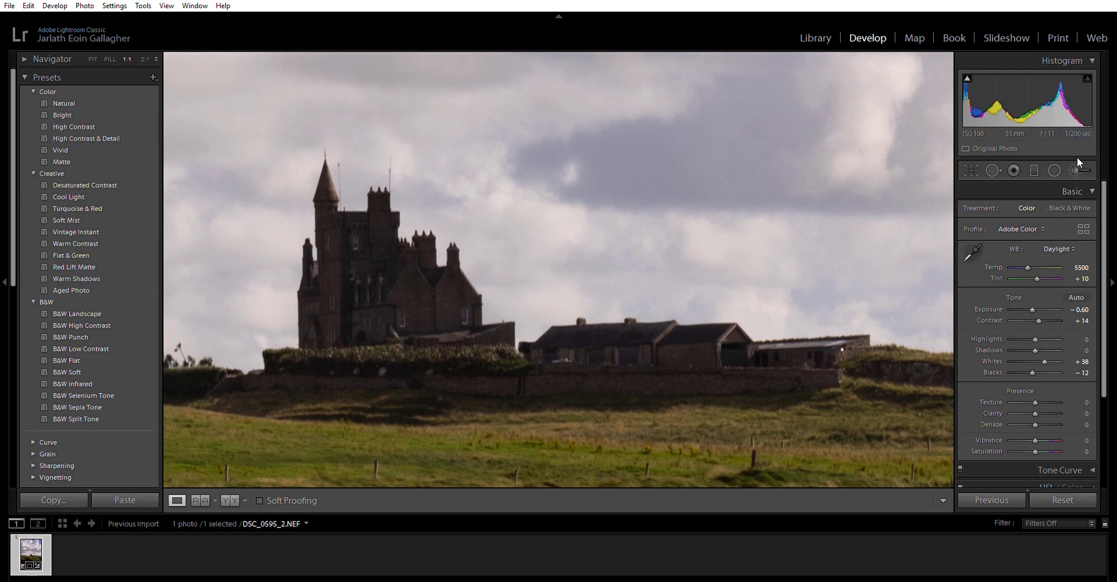
{"action": "key", "text": "k"}
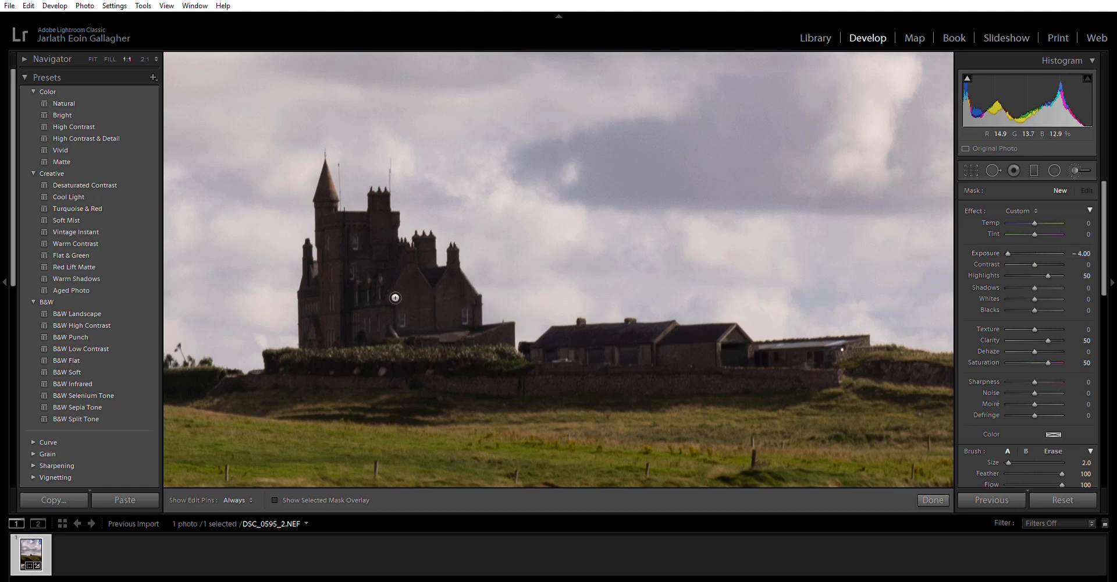
{"action": "scroll", "coordinate": [406, 309], "scroll_direction": "up", "scroll_amount": 3}
{"action": "scroll", "coordinate": [432, 334], "scroll_direction": "up", "scroll_amount": 5}
{"action": "scroll", "coordinate": [463, 347], "scroll_direction": "up", "scroll_amount": 5}
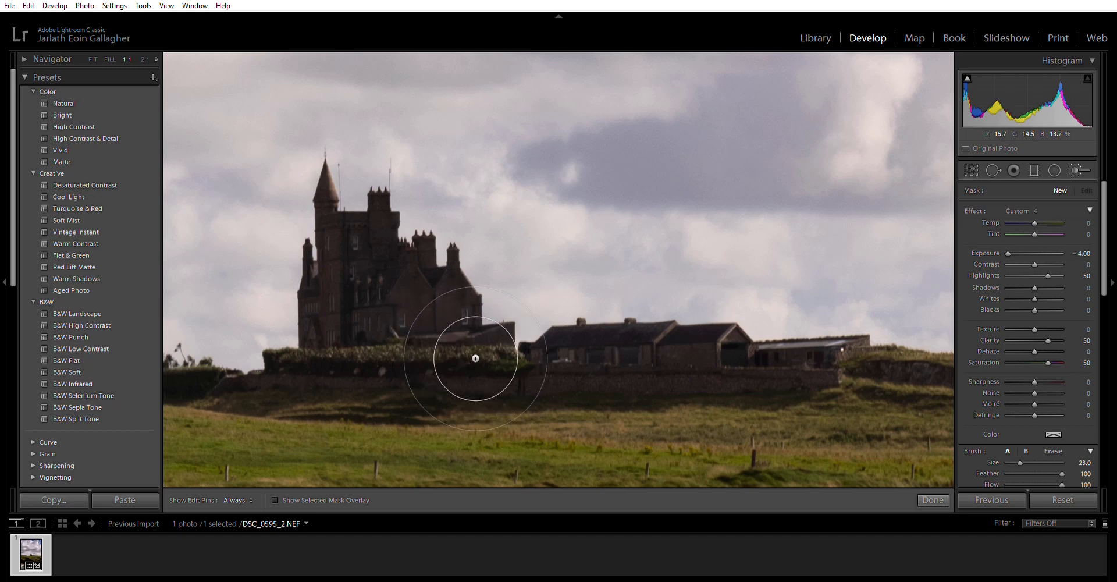
{"action": "scroll", "coordinate": [463, 351], "scroll_direction": "down", "scroll_amount": 5}
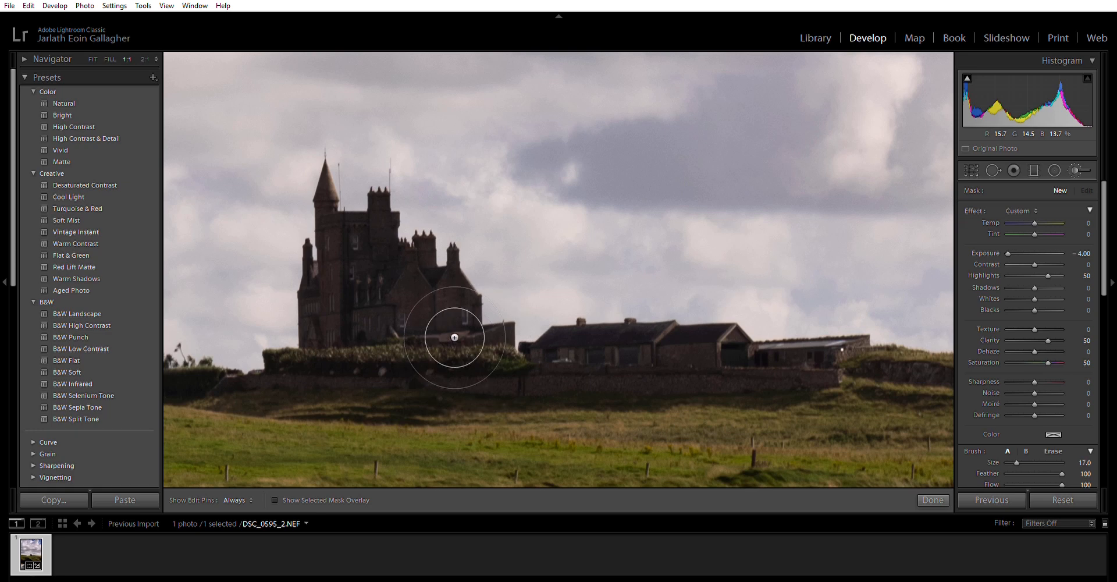
{"action": "scroll", "coordinate": [441, 323], "scroll_direction": "down", "scroll_amount": 5}
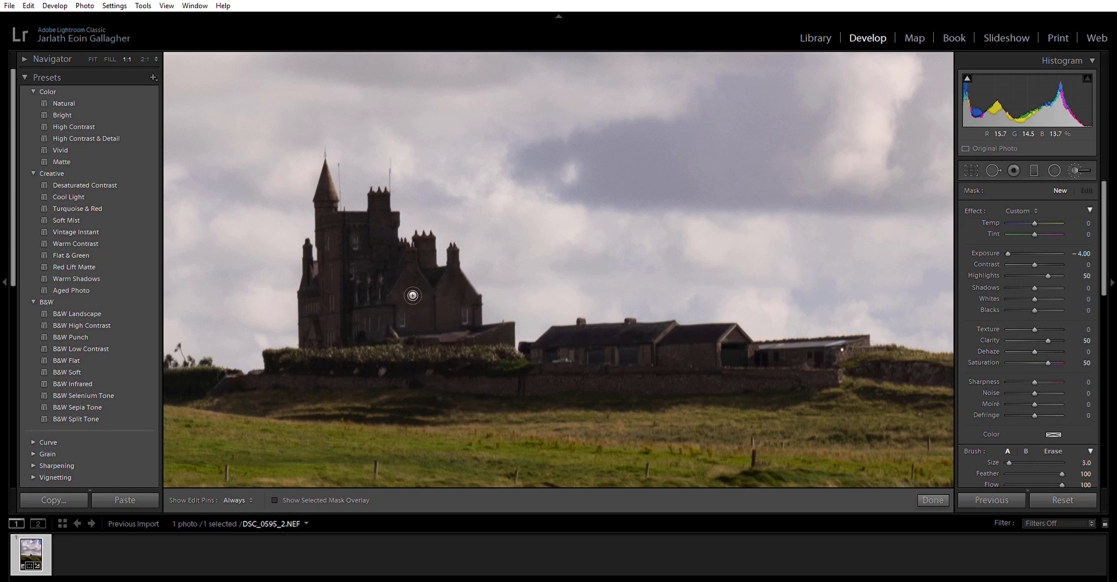
{"action": "scroll", "coordinate": [415, 298], "scroll_direction": "up", "scroll_amount": 1}
{"action": "key", "text": "z"}
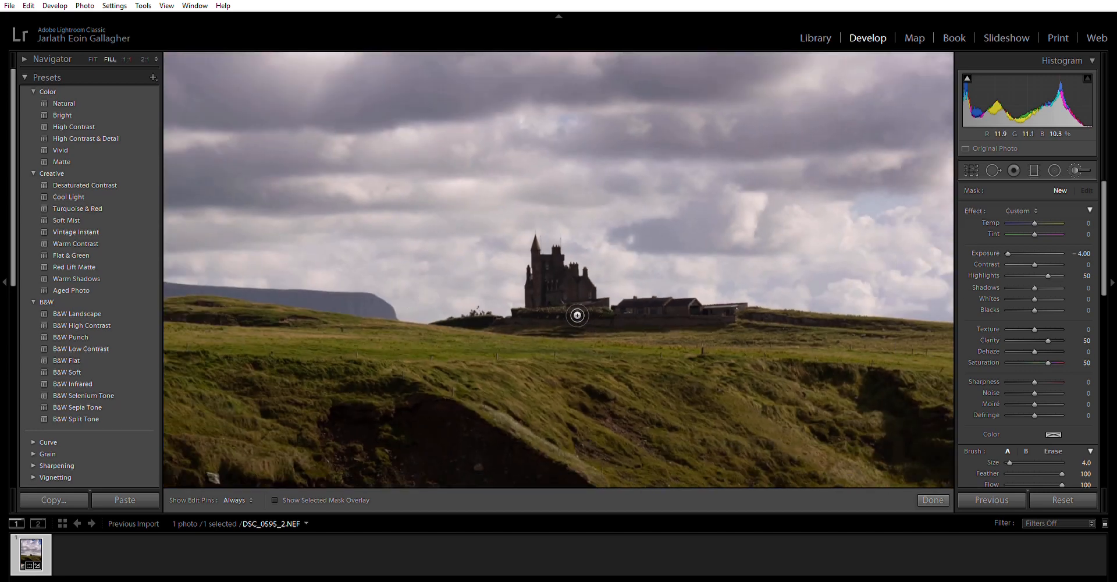
{"action": "scroll", "coordinate": [568, 306], "scroll_direction": "down", "scroll_amount": 1}
{"action": "scroll", "coordinate": [566, 298], "scroll_direction": "down", "scroll_amount": 1}
{"action": "key", "text": "h"}
{"action": "mouse_move", "coordinate": [536, 285]}
{"action": "left_mouse_down"}
{"action": "mouse_move", "coordinate": [543, 240]}
{"action": "mouse_move", "coordinate": [546, 254]}
{"action": "mouse_move", "coordinate": [568, 253]}
{"action": "mouse_move", "coordinate": [563, 265]}
{"action": "mouse_move", "coordinate": [591, 266]}
{"action": "mouse_move", "coordinate": [607, 309]}
{"action": "mouse_move", "coordinate": [657, 295]}
{"action": "mouse_move", "coordinate": [750, 300]}
{"action": "mouse_move", "coordinate": [726, 316]}
{"action": "mouse_move", "coordinate": [494, 321]}
{"action": "left_mouse_up"}
{"action": "mouse_move", "coordinate": [633, 305]}
{"action": "left_mouse_down"}
{"action": "mouse_move", "coordinate": [609, 312]}
{"action": "mouse_move", "coordinate": [730, 306]}
{"action": "mouse_move", "coordinate": [641, 311]}
{"action": "mouse_move", "coordinate": [690, 311]}
{"action": "mouse_move", "coordinate": [643, 311]}
{"action": "mouse_move", "coordinate": [660, 305]}
{"action": "left_mouse_up"}
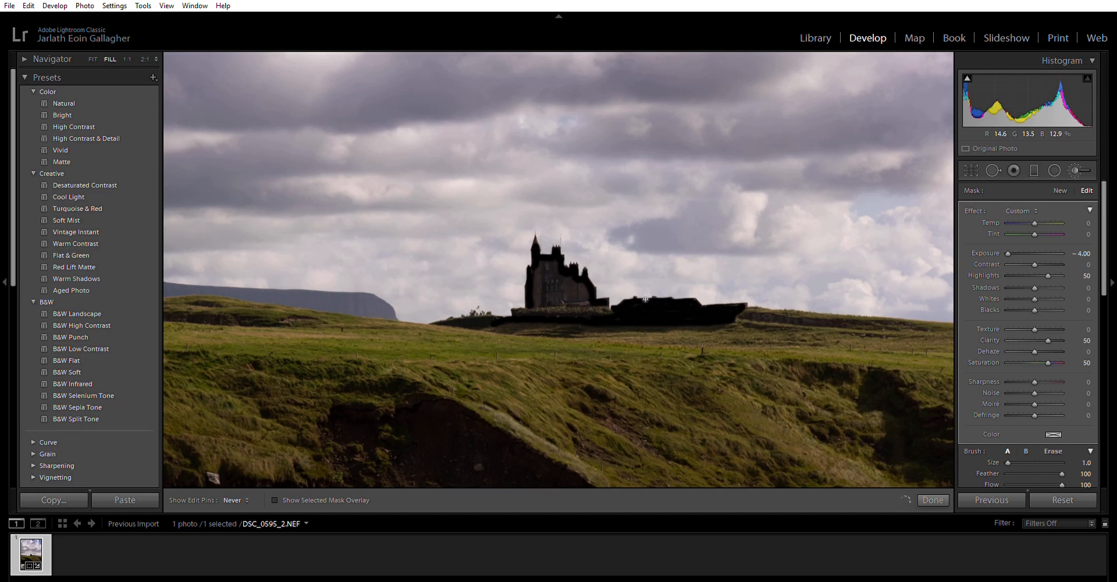
Step: Fill the castle's unpainted interior with the brush mask and touch up the tip of its spire
{"action": "key", "text": "h"}
{"action": "key", "text": "h"}
{"action": "mouse_move", "coordinate": [561, 262]}
{"action": "left_mouse_down"}
{"action": "mouse_move", "coordinate": [550, 268]}
{"action": "mouse_move", "coordinate": [577, 272]}
{"action": "mouse_move", "coordinate": [592, 299]}
{"action": "mouse_move", "coordinate": [544, 299]}
{"action": "mouse_move", "coordinate": [553, 272]}
{"action": "mouse_move", "coordinate": [549, 284]}
{"action": "mouse_move", "coordinate": [567, 272]}
{"action": "mouse_move", "coordinate": [587, 286]}
{"action": "mouse_move", "coordinate": [560, 278]}
{"action": "mouse_move", "coordinate": [579, 285]}
{"action": "mouse_move", "coordinate": [556, 284]}
{"action": "mouse_move", "coordinate": [556, 294]}
{"action": "mouse_move", "coordinate": [554, 268]}
{"action": "mouse_move", "coordinate": [540, 267]}
{"action": "mouse_move", "coordinate": [571, 275]}
{"action": "left_mouse_up"}
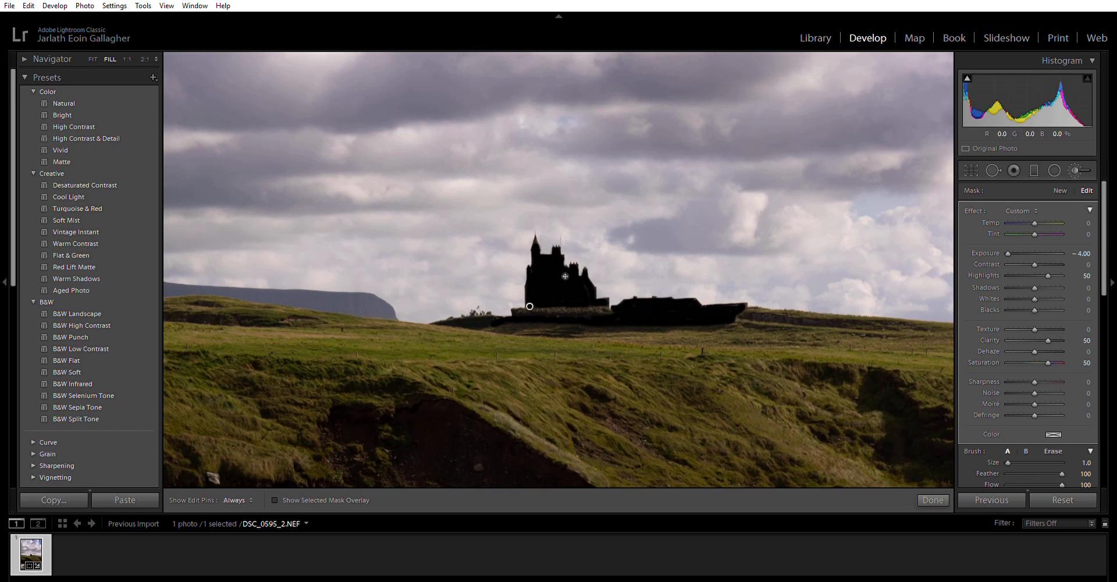
{"action": "scroll", "coordinate": [541, 238], "scroll_direction": "up", "scroll_amount": 1}
{"action": "left_click", "coordinate": [536, 239]}
{"action": "left_click_drag", "start_coordinate": [539, 236], "coordinate": [539, 233]}
Step: Set the brush exposure to 4.00 and paint over the gaps left in the castle's mask
{"action": "left_click_drag", "start_coordinate": [1014, 244], "coordinate": [1067, 242]}
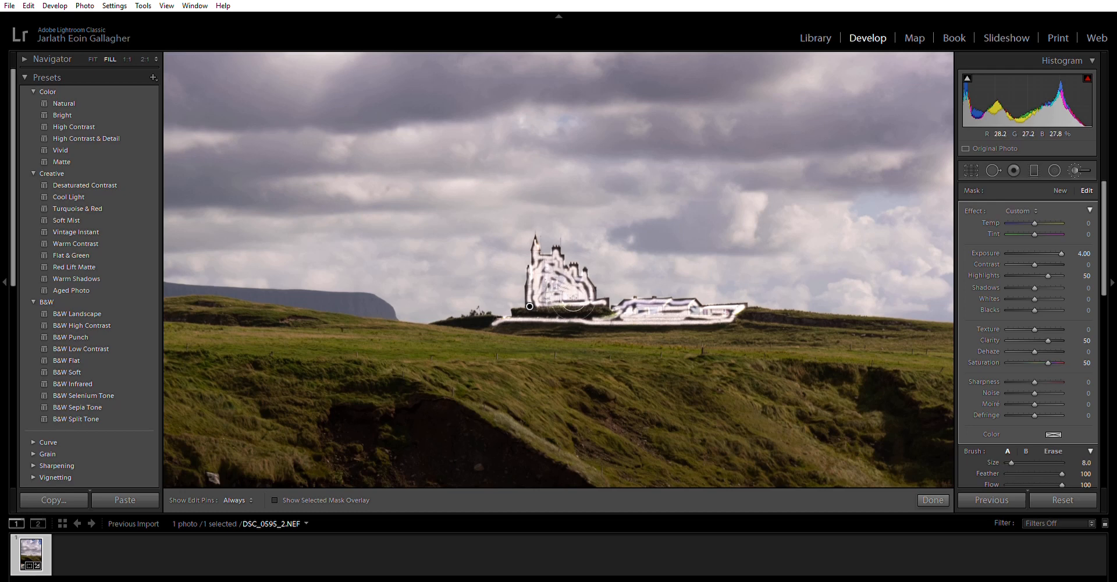
{"action": "mouse_move", "coordinate": [571, 295]}
{"action": "left_mouse_down"}
{"action": "mouse_move", "coordinate": [585, 295]}
{"action": "mouse_move", "coordinate": [565, 277]}
{"action": "left_mouse_up"}
{"action": "scroll", "coordinate": [566, 277], "scroll_direction": "down", "scroll_amount": 1}
{"action": "key", "text": "h"}
{"action": "mouse_move", "coordinate": [550, 274]}
{"action": "left_mouse_down"}
{"action": "mouse_move", "coordinate": [527, 285]}
{"action": "mouse_move", "coordinate": [529, 306]}
{"action": "left_mouse_up"}
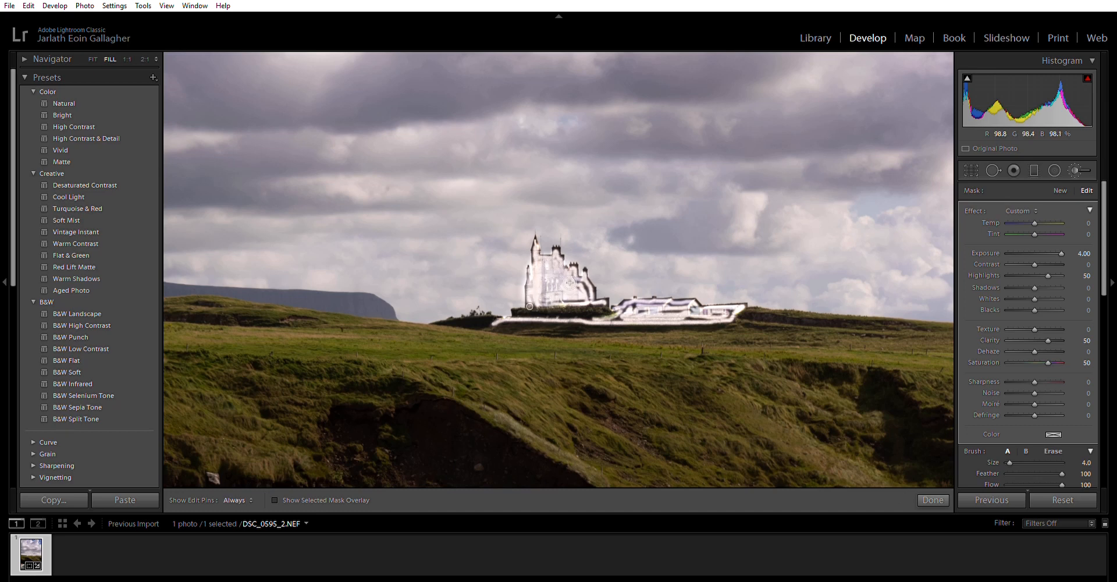
{"action": "mouse_move", "coordinate": [594, 290]}
{"action": "left_mouse_down"}
{"action": "mouse_move", "coordinate": [584, 299]}
{"action": "mouse_move", "coordinate": [557, 291]}
{"action": "left_mouse_up"}
Step: Reduce the brush to size 1.0 and fill the mask gaps on the low buildings beside the castle
{"action": "scroll", "coordinate": [649, 305], "scroll_direction": "down", "scroll_amount": 1}
{"action": "scroll", "coordinate": [649, 304], "scroll_direction": "down", "scroll_amount": 2}
{"action": "key", "text": "h"}
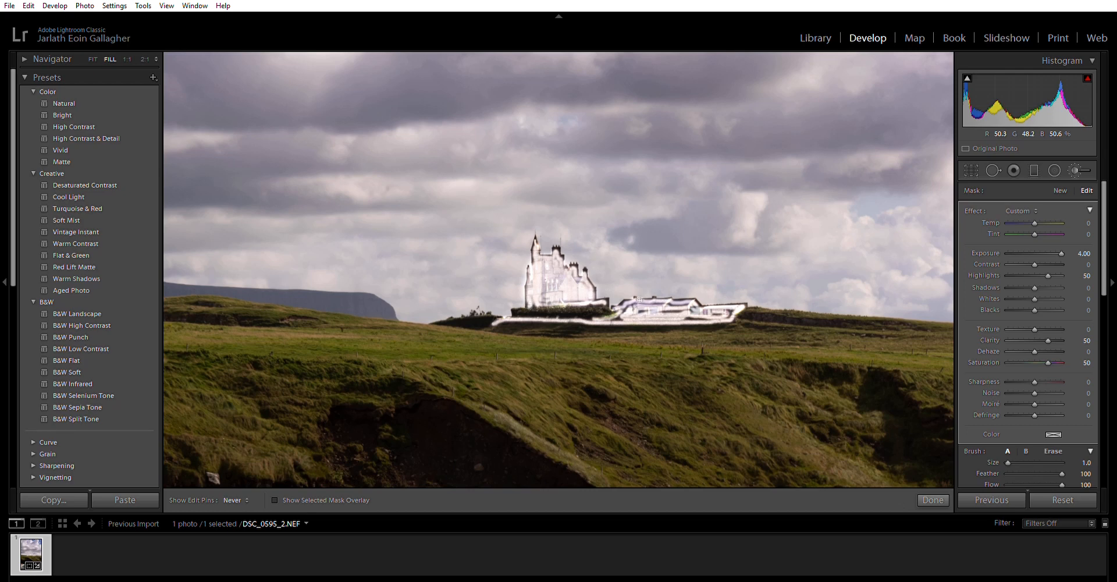
{"action": "mouse_move", "coordinate": [631, 308]}
{"action": "left_mouse_down"}
{"action": "mouse_move", "coordinate": [736, 306]}
{"action": "mouse_move", "coordinate": [731, 315]}
{"action": "left_mouse_up"}
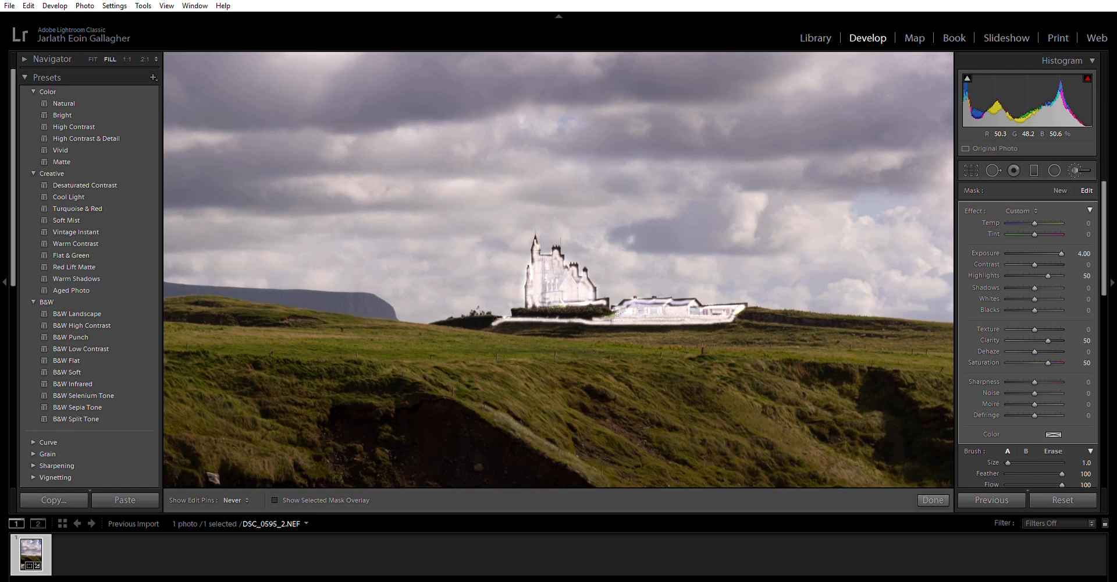
{"action": "key", "text": "h"}
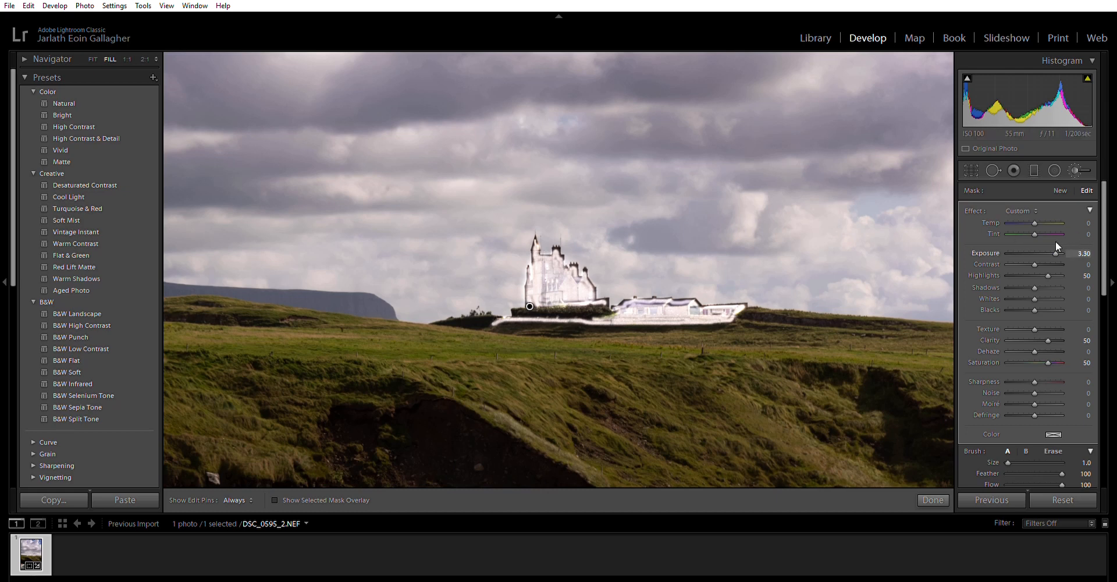
Step: Set the castle brush adjustment's exposure to 1.13 and temperature to 10, and finish the brush
{"action": "left_click_drag", "start_coordinate": [1053, 244], "coordinate": [1045, 242]}
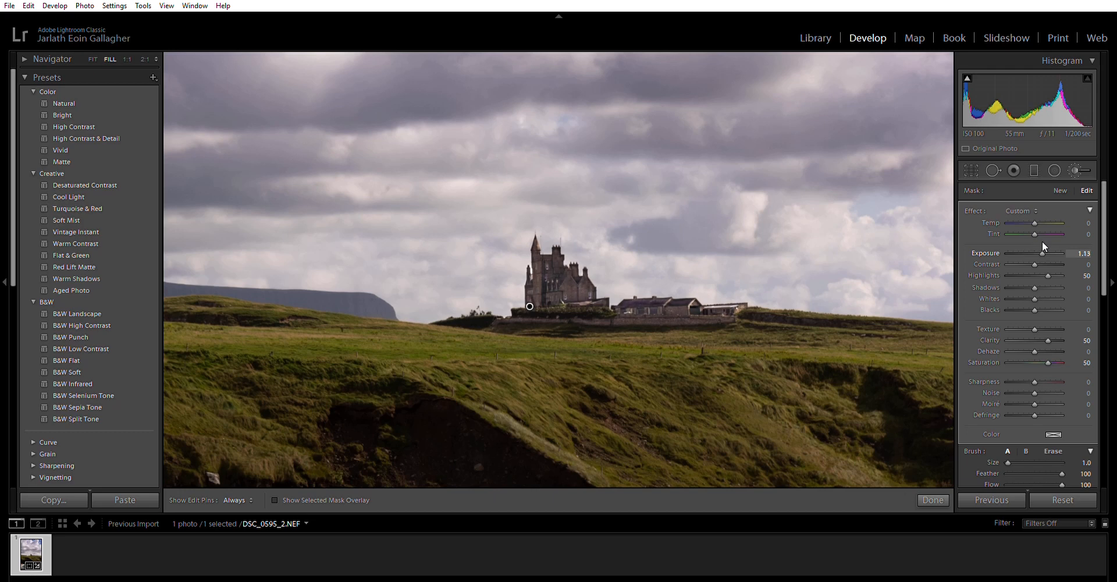
{"action": "left_click_drag", "start_coordinate": [1034, 211], "coordinate": [1045, 211]}
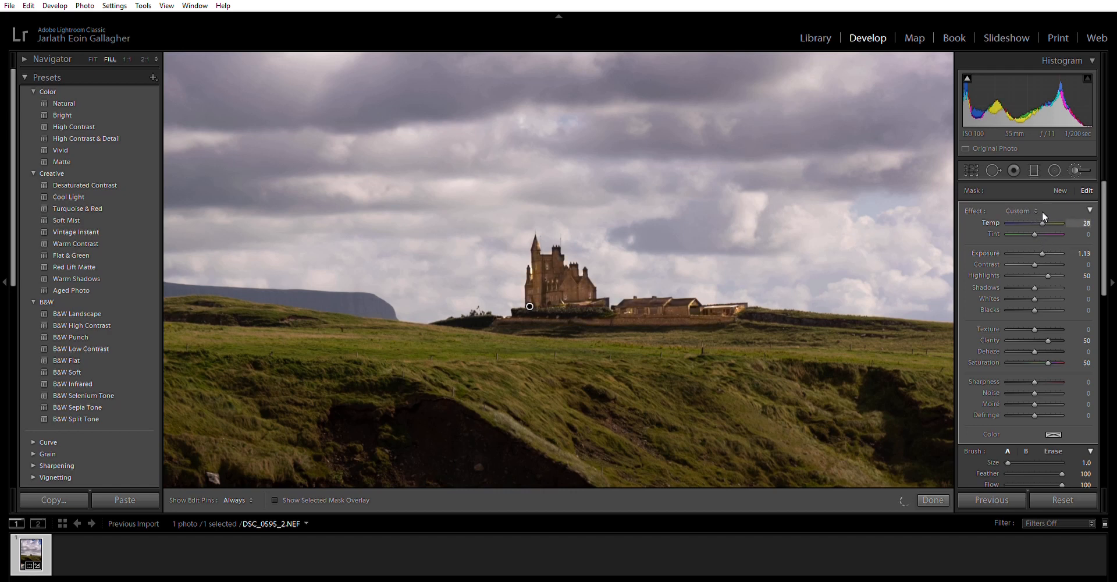
{"action": "left_click_drag", "start_coordinate": [1040, 214], "coordinate": [1039, 214]}
{"action": "type", "text": "10"}
{"action": "key", "text": "Return"}
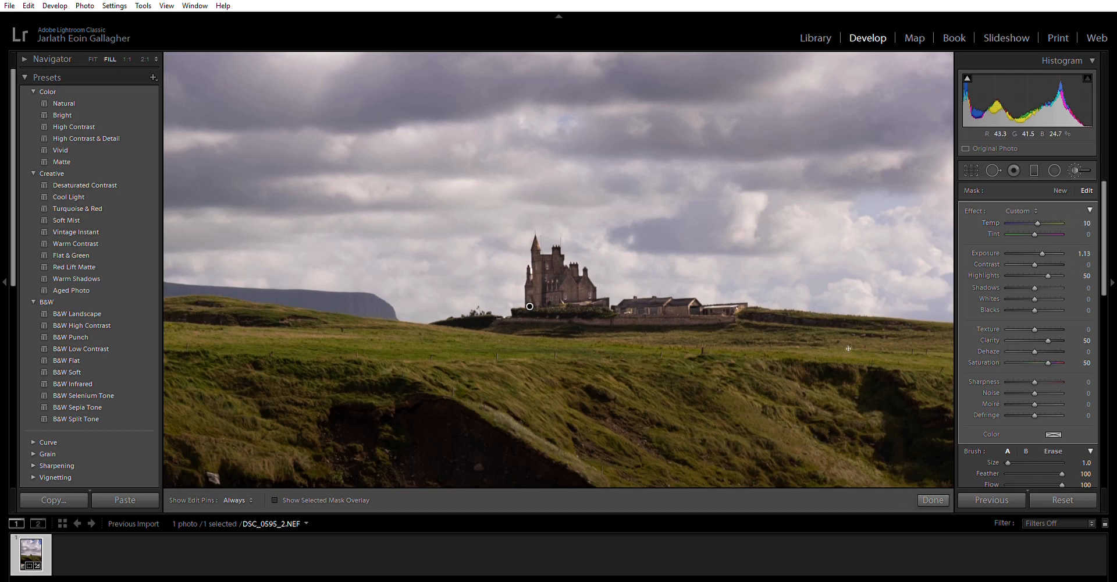
{"action": "left_click", "coordinate": [933, 496]}
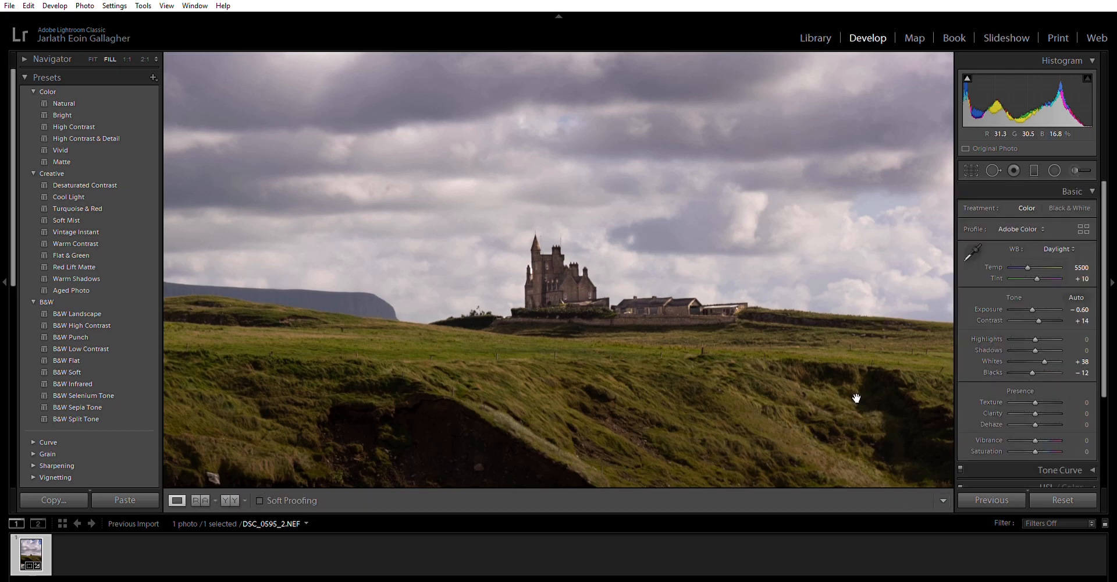
Step: Fit the whole photo in view and compare its before and after versions side by side
{"action": "left_click", "coordinate": [739, 344]}
{"action": "left_click", "coordinate": [737, 344]}
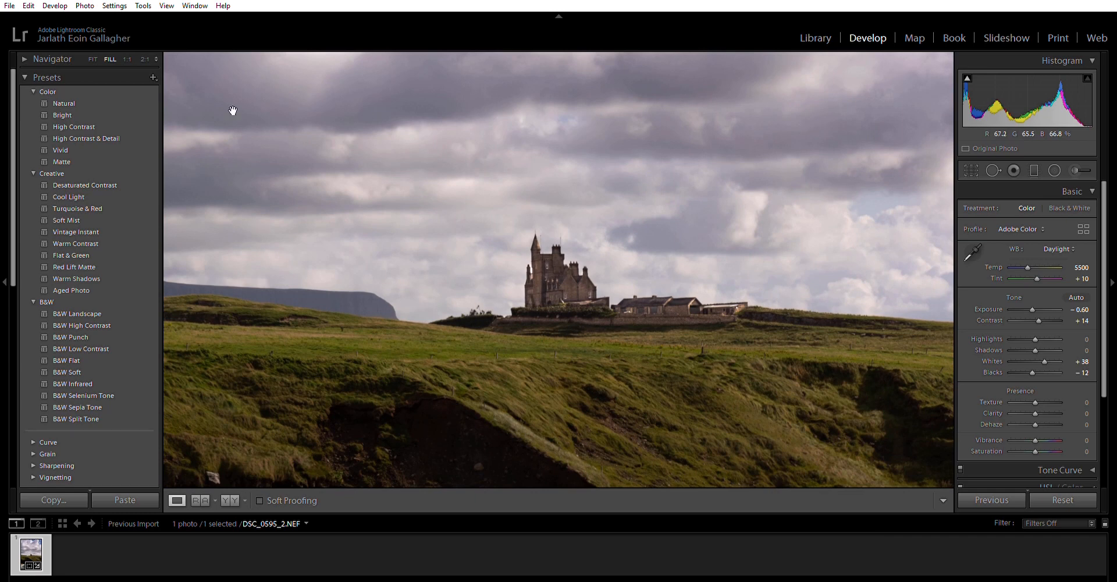
{"action": "left_click", "coordinate": [93, 58]}
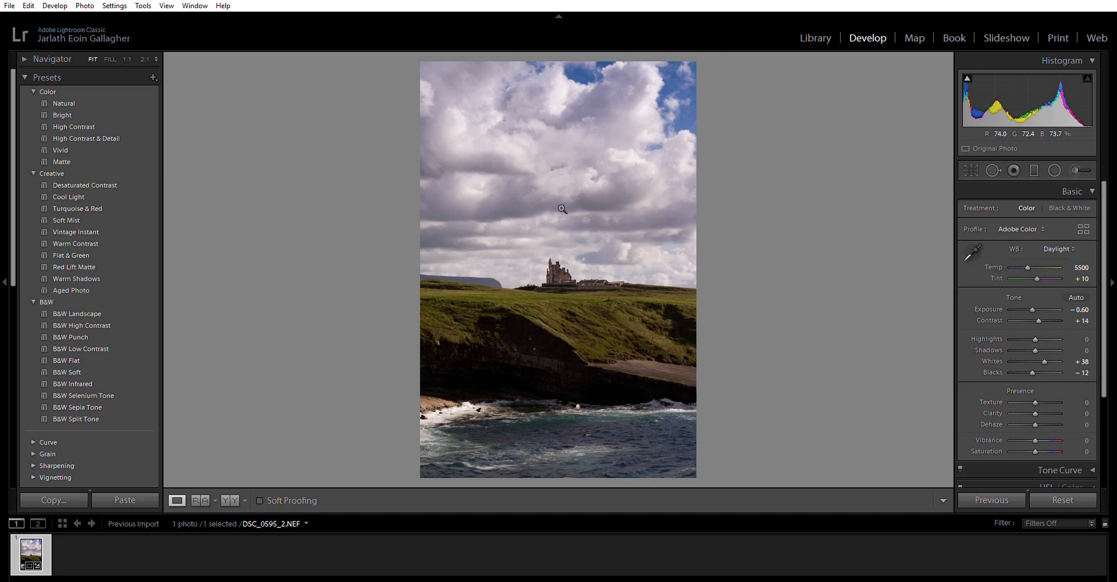
{"action": "left_click", "coordinate": [230, 499]}
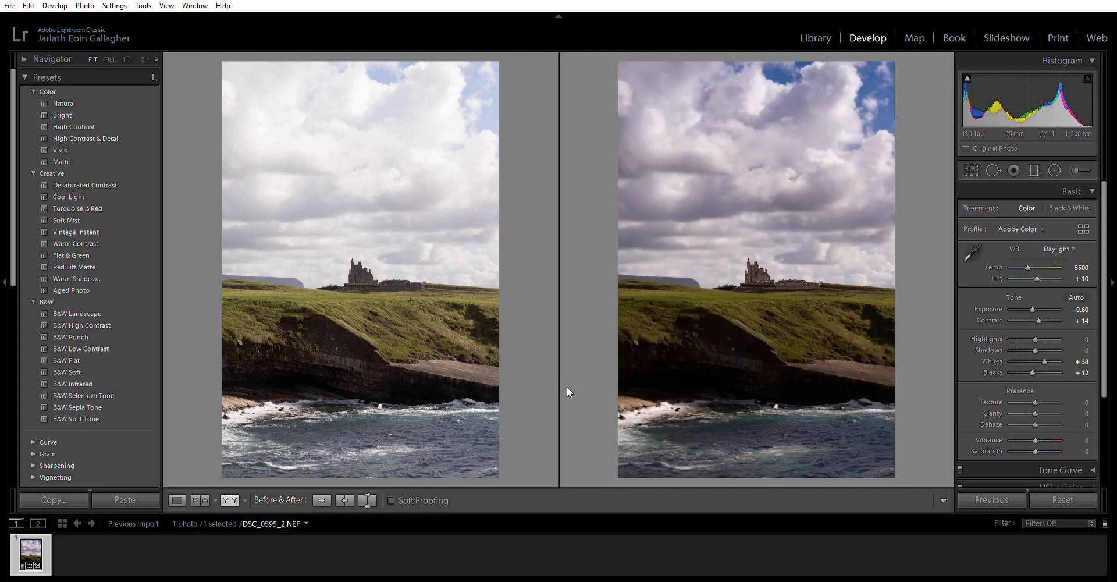